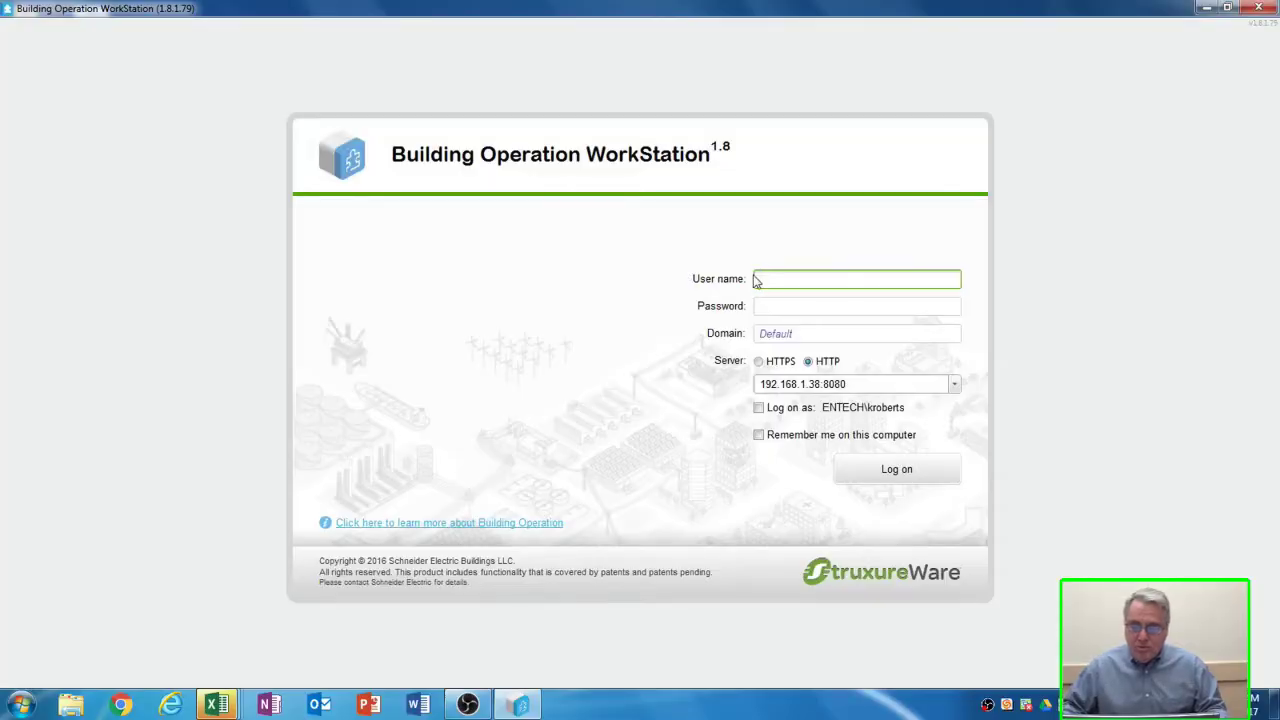
- Log on with the user name and account password to connect to the Dallas ES server
{"action": "type", "text": "harde"}
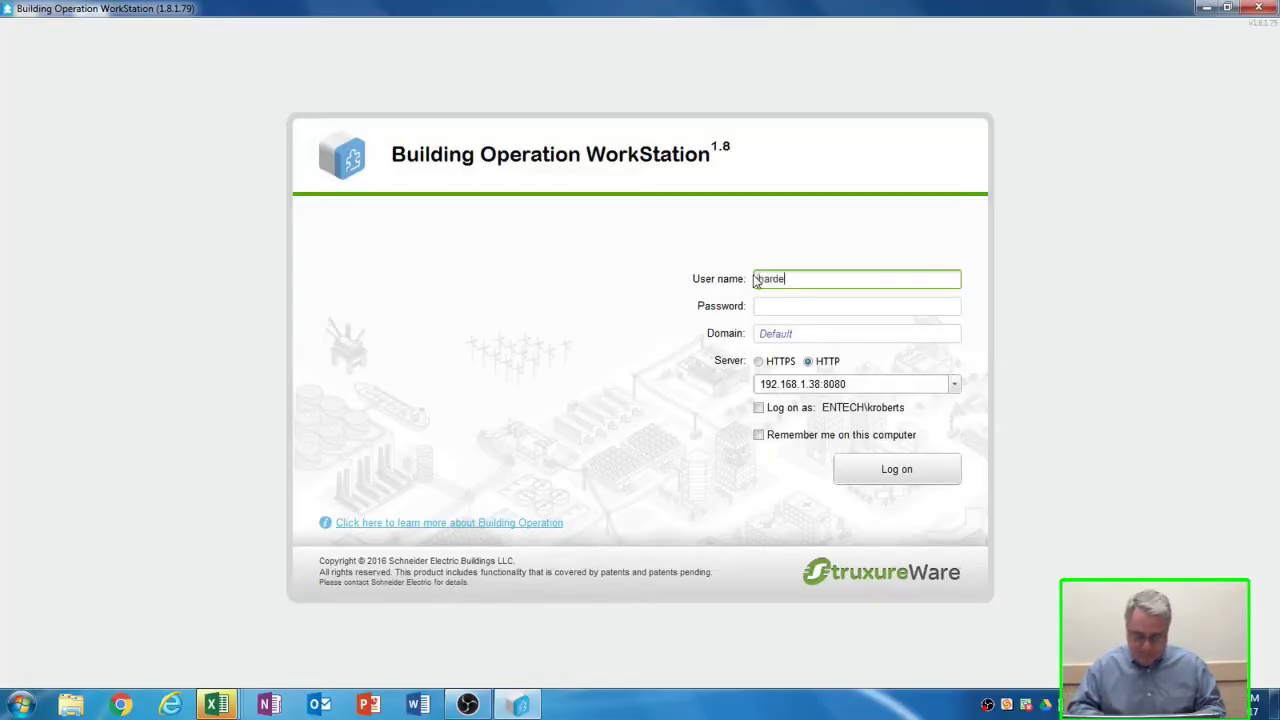
{"action": "type", "text": "sty"}
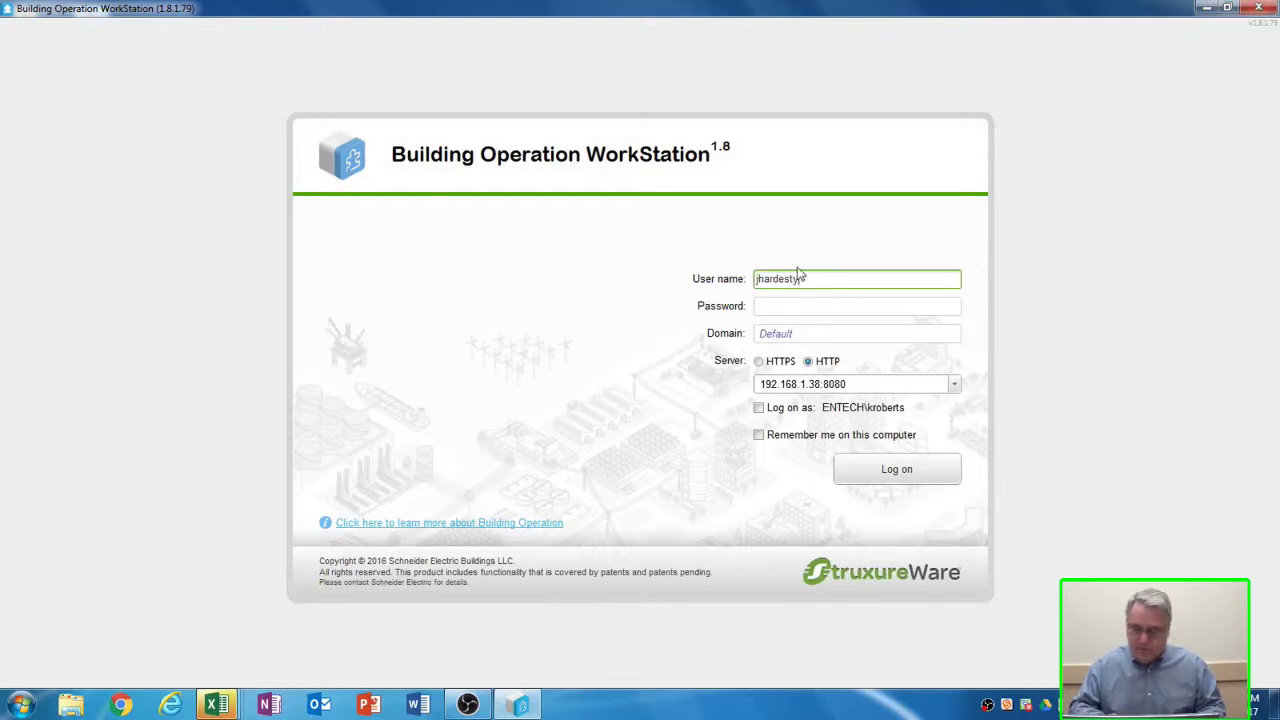
{"action": "left_click", "coordinate": [780, 306]}
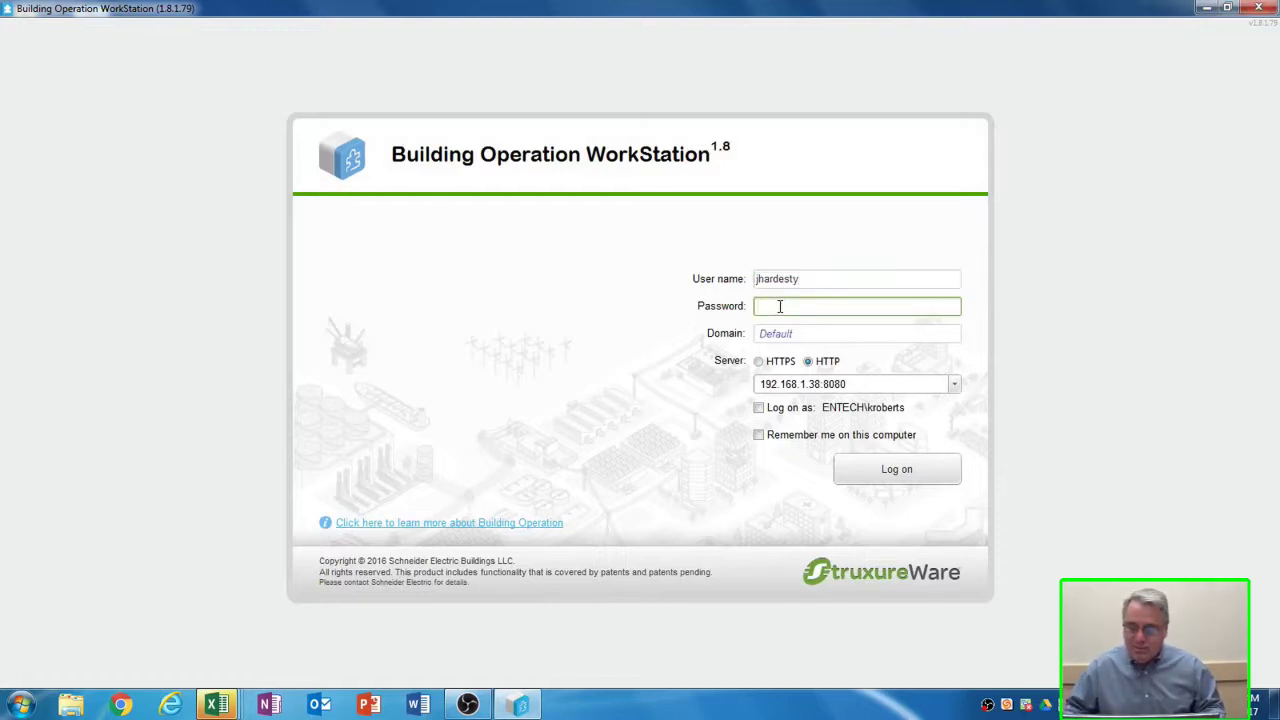
{"action": "type", "text": "••"}
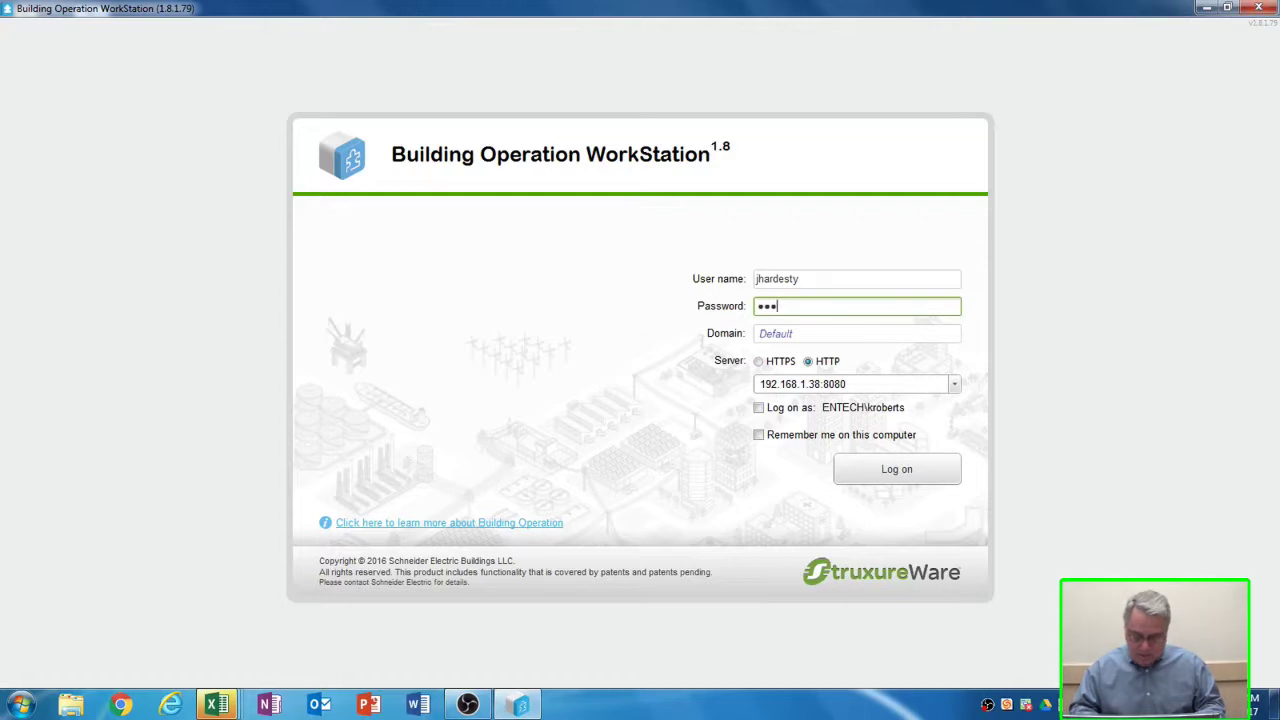
{"action": "type", "text": "••••"}
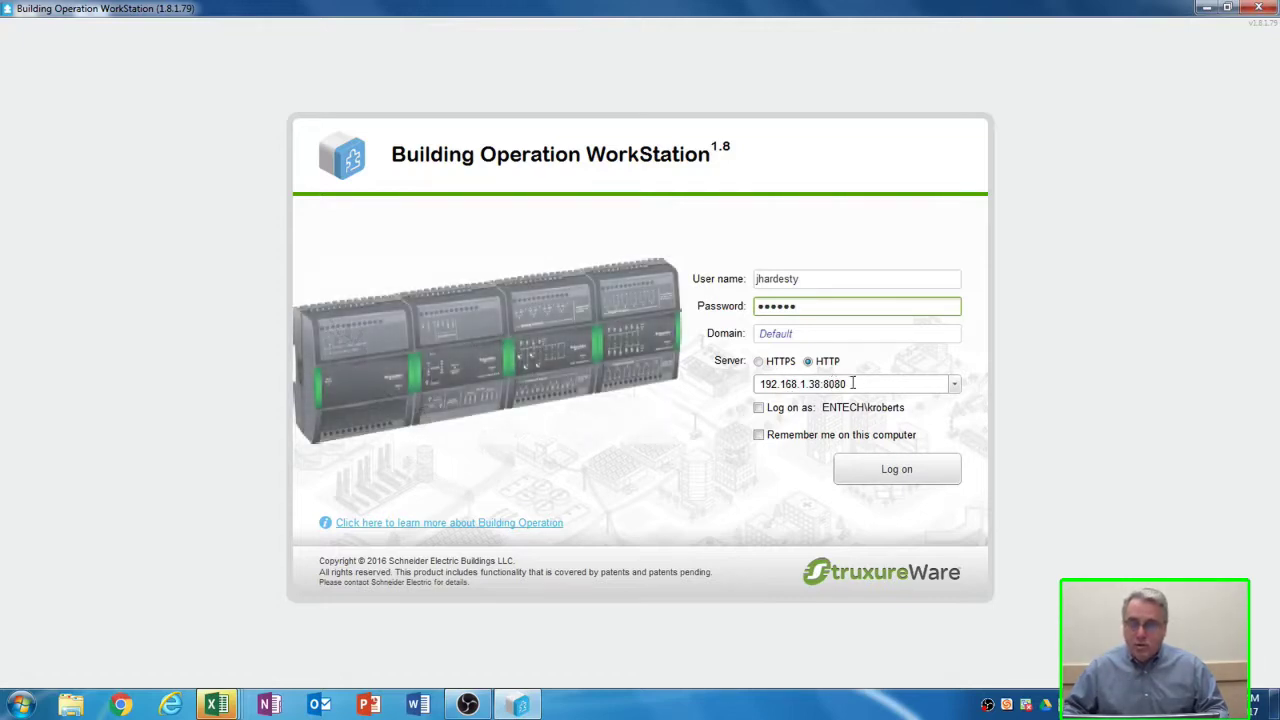
{"action": "left_click", "coordinate": [884, 478]}
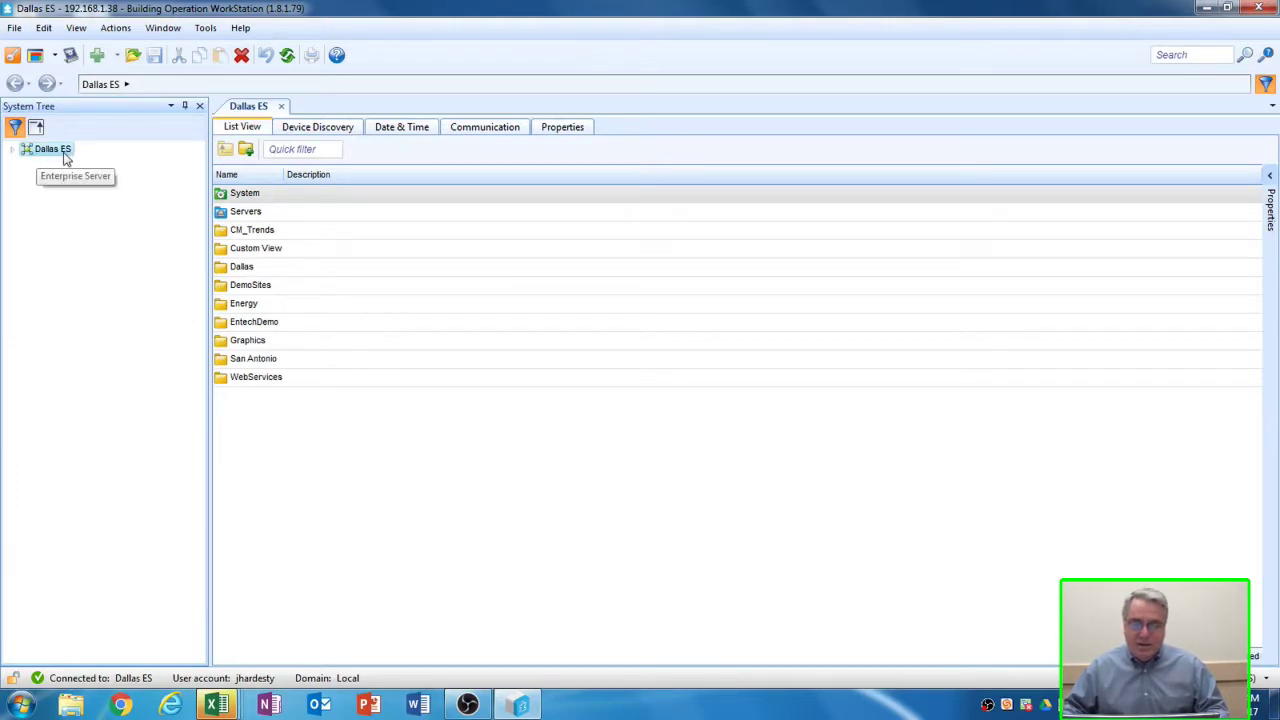
- Expand Dallas ES > Servers > Dallas > the user folder and open its empty Schedules folder
{"action": "left_click", "coordinate": [14, 152]}
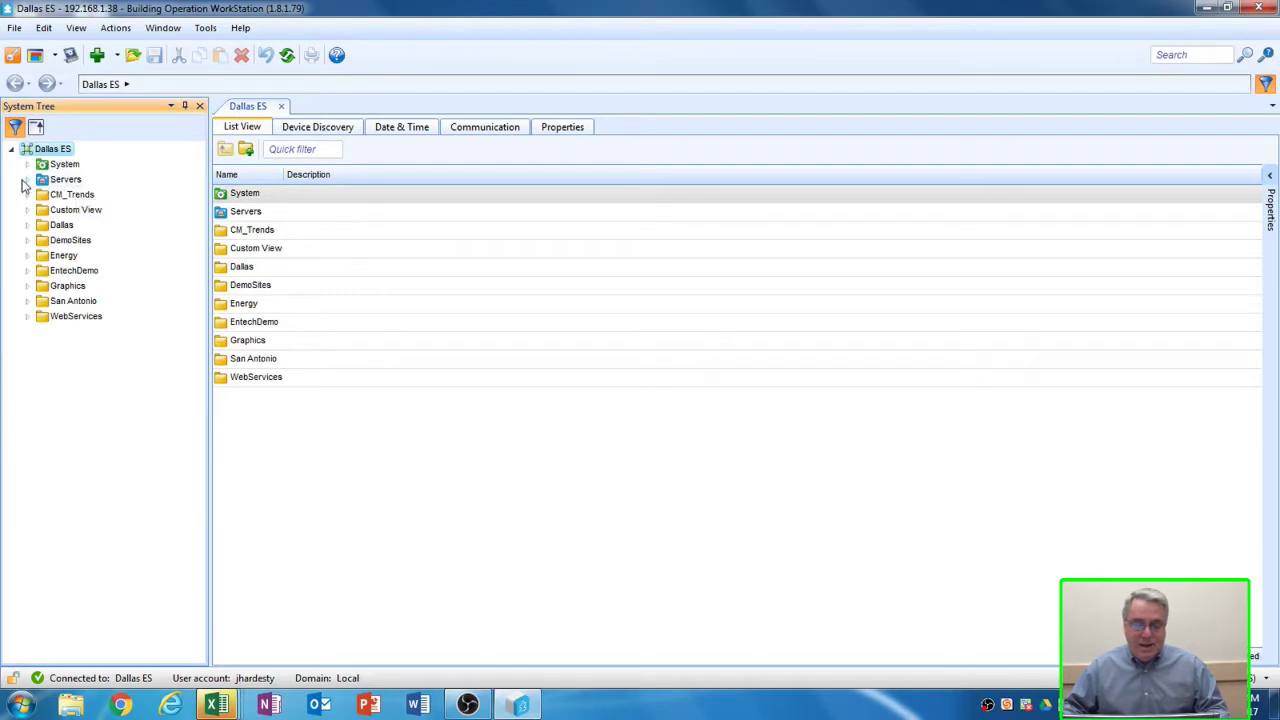
{"action": "left_click", "coordinate": [27, 180]}
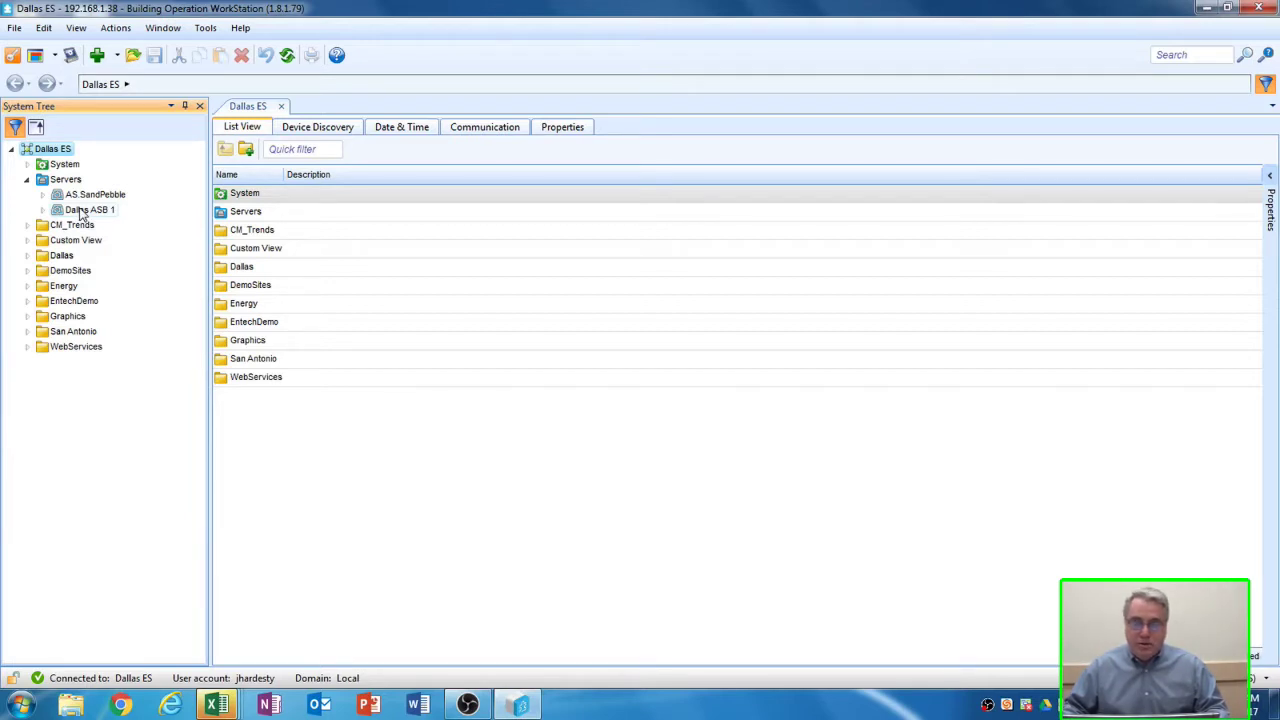
{"action": "left_click", "coordinate": [28, 256]}
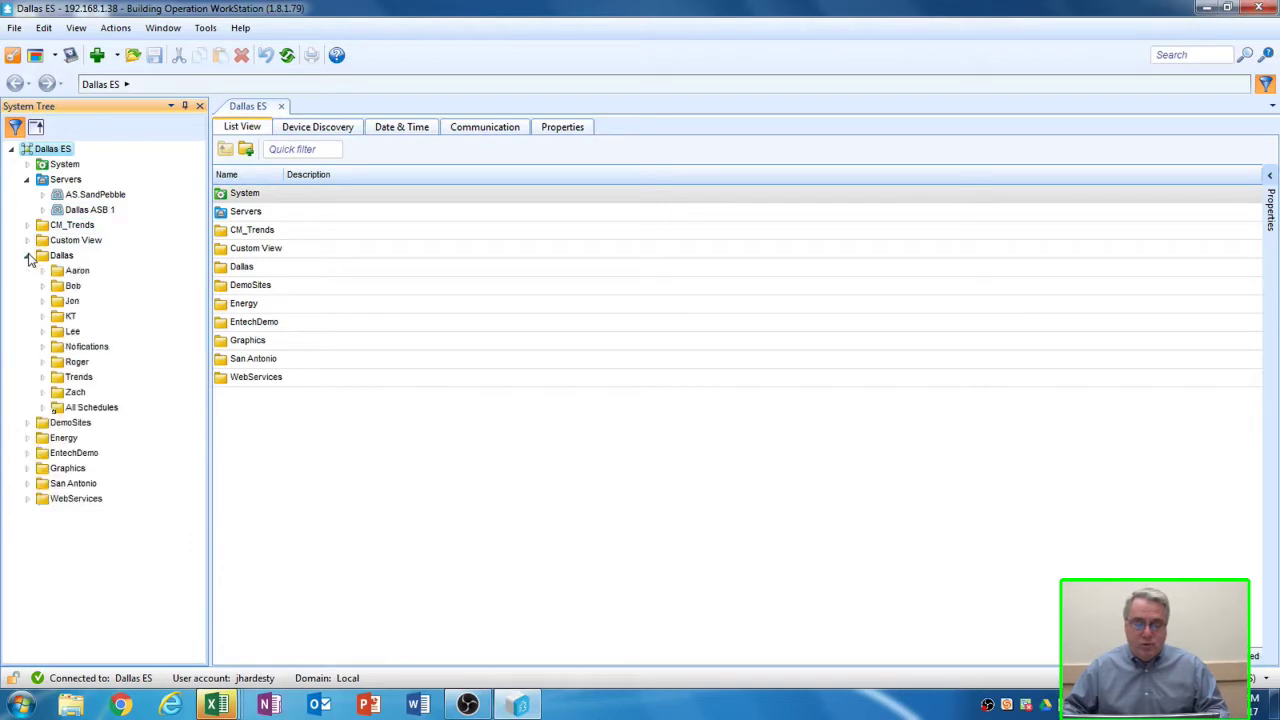
{"action": "left_click", "coordinate": [42, 301]}
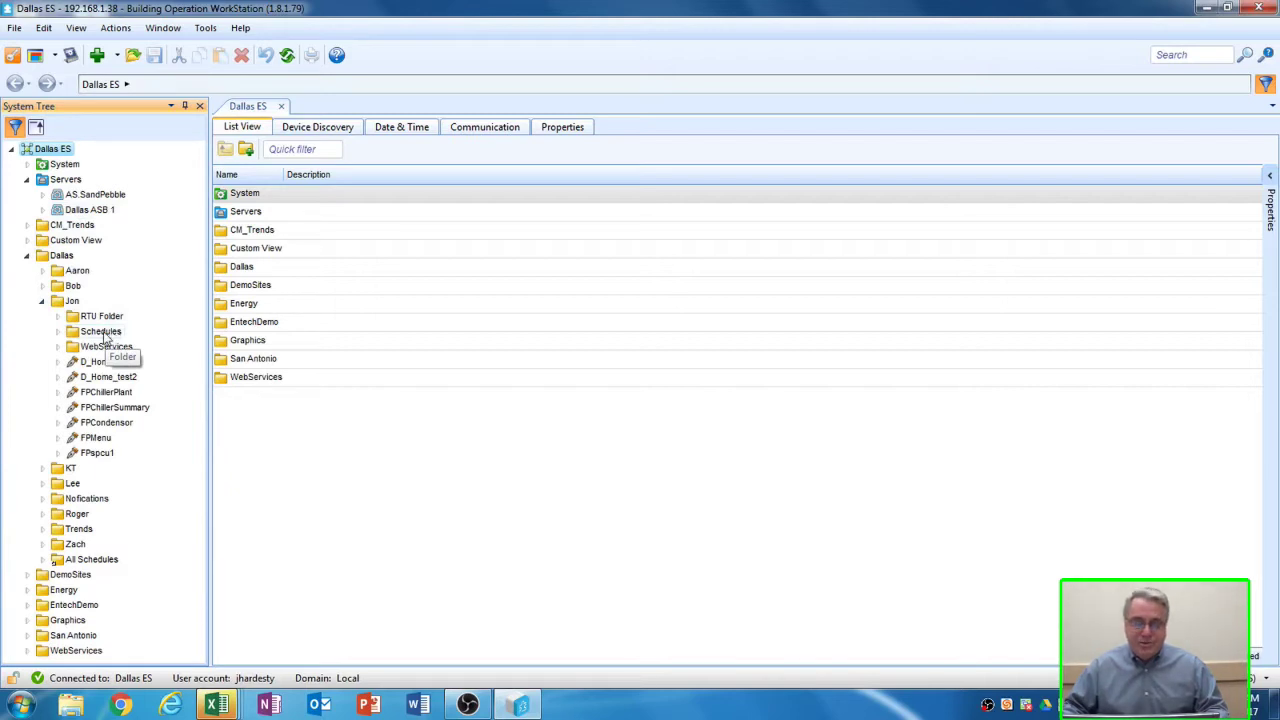
{"action": "left_click", "coordinate": [102, 332]}
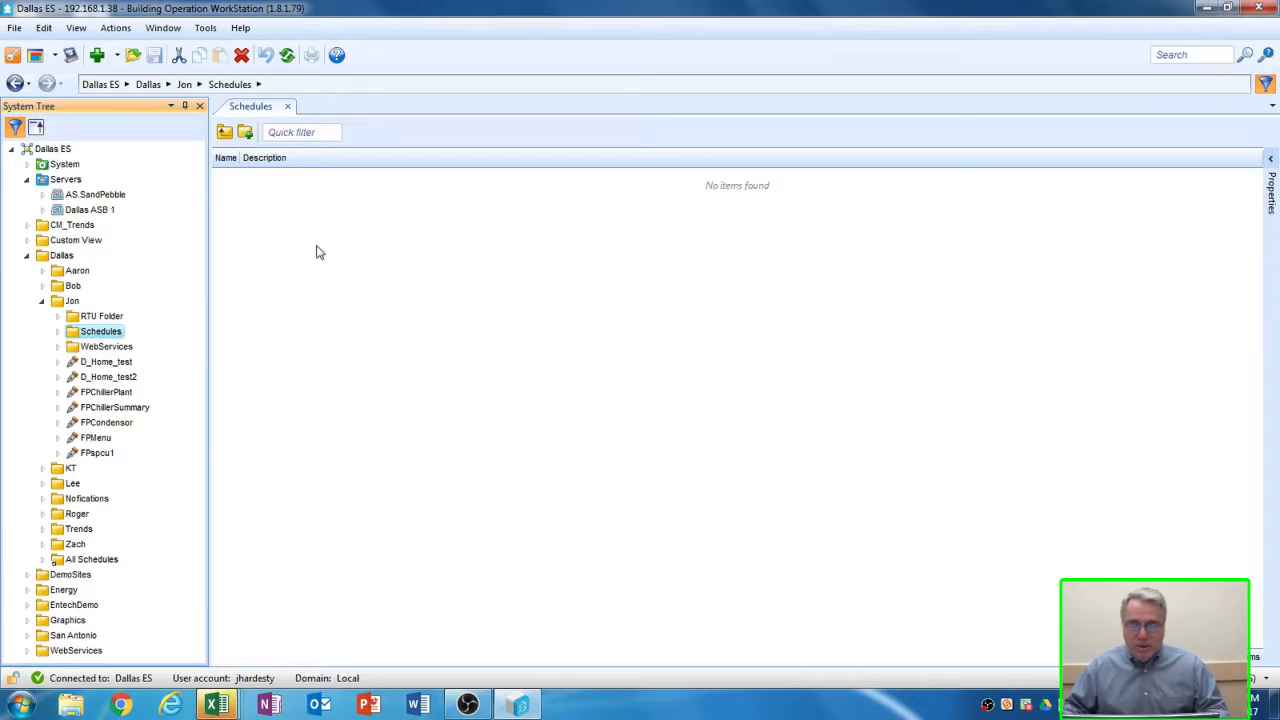
- Create a new Digital Schedule named 'Digital Schedule Test' in the Schedules folder
{"action": "right_click", "coordinate": [316, 251]}
{"action": "mouse_move", "coordinate": [363, 262]}
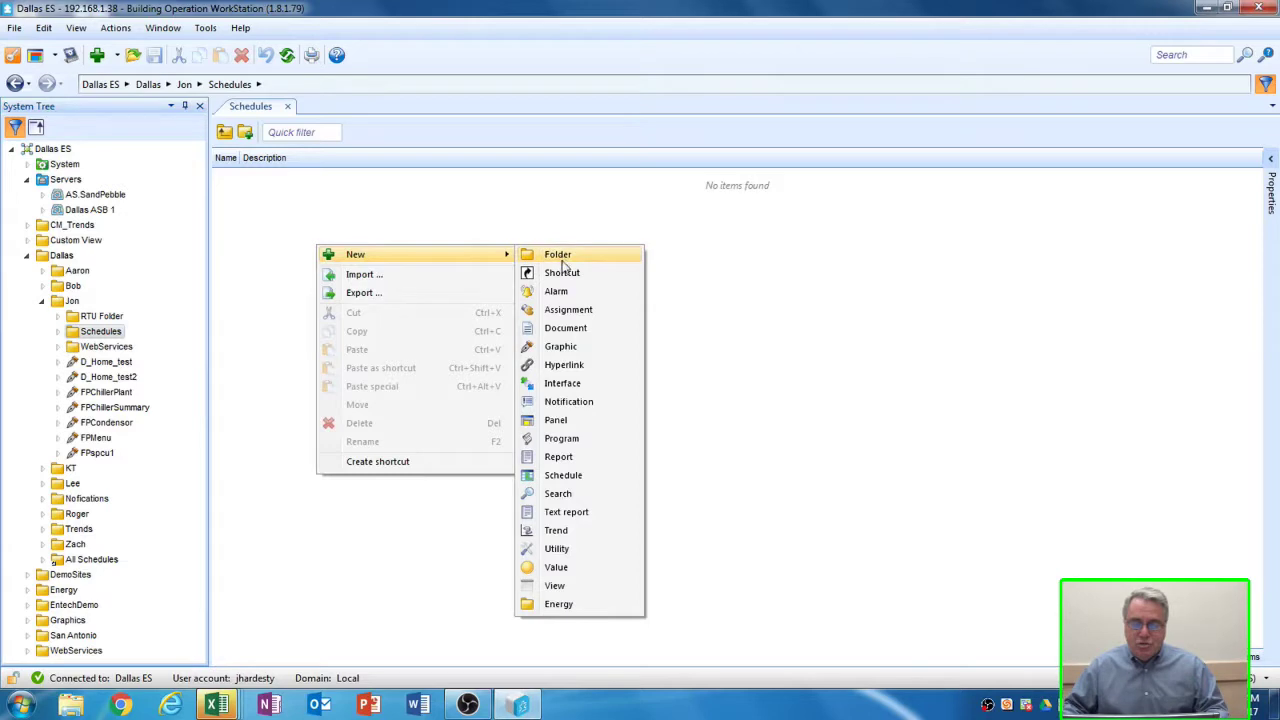
{"action": "left_click", "coordinate": [577, 481]}
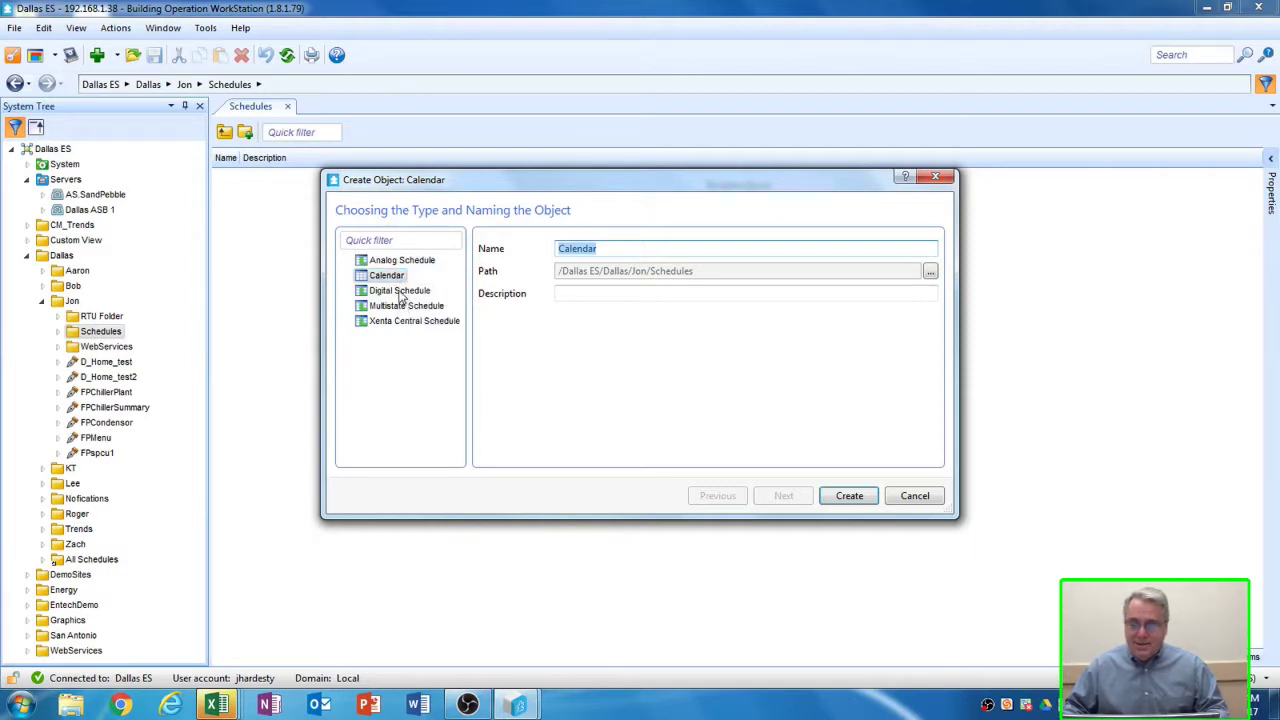
{"action": "left_click", "coordinate": [400, 291]}
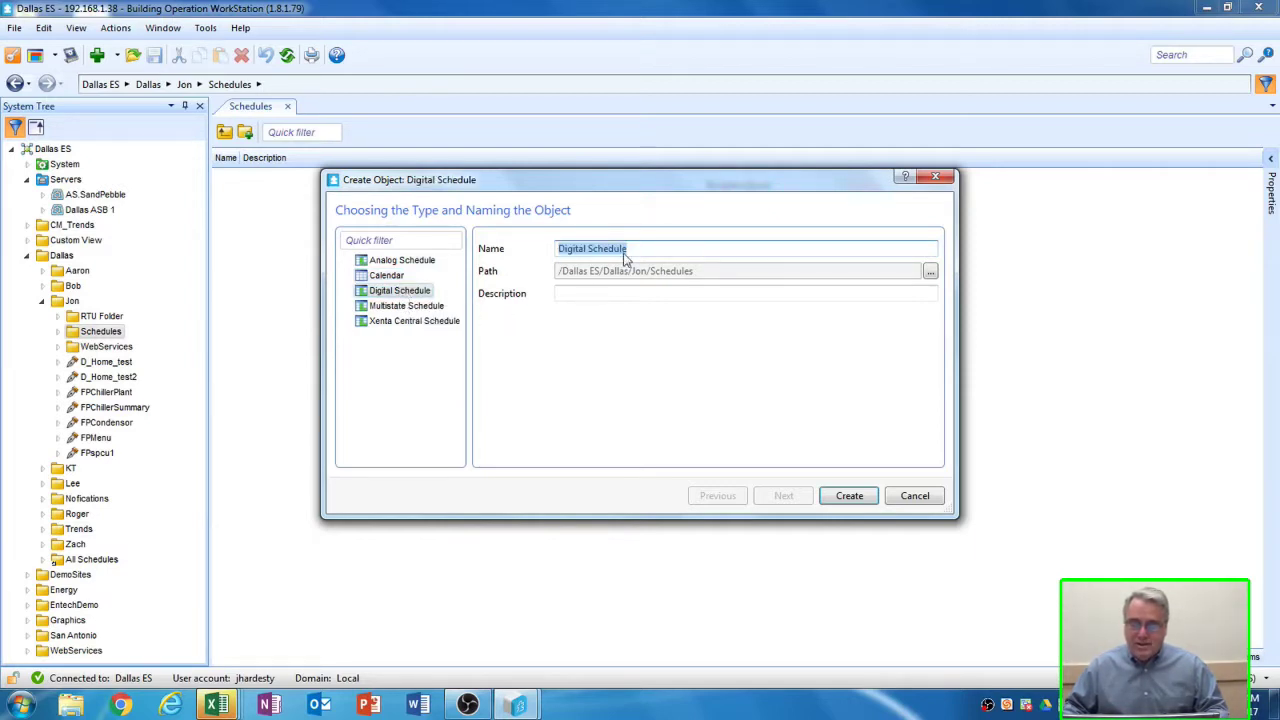
{"action": "left_click", "coordinate": [631, 249]}
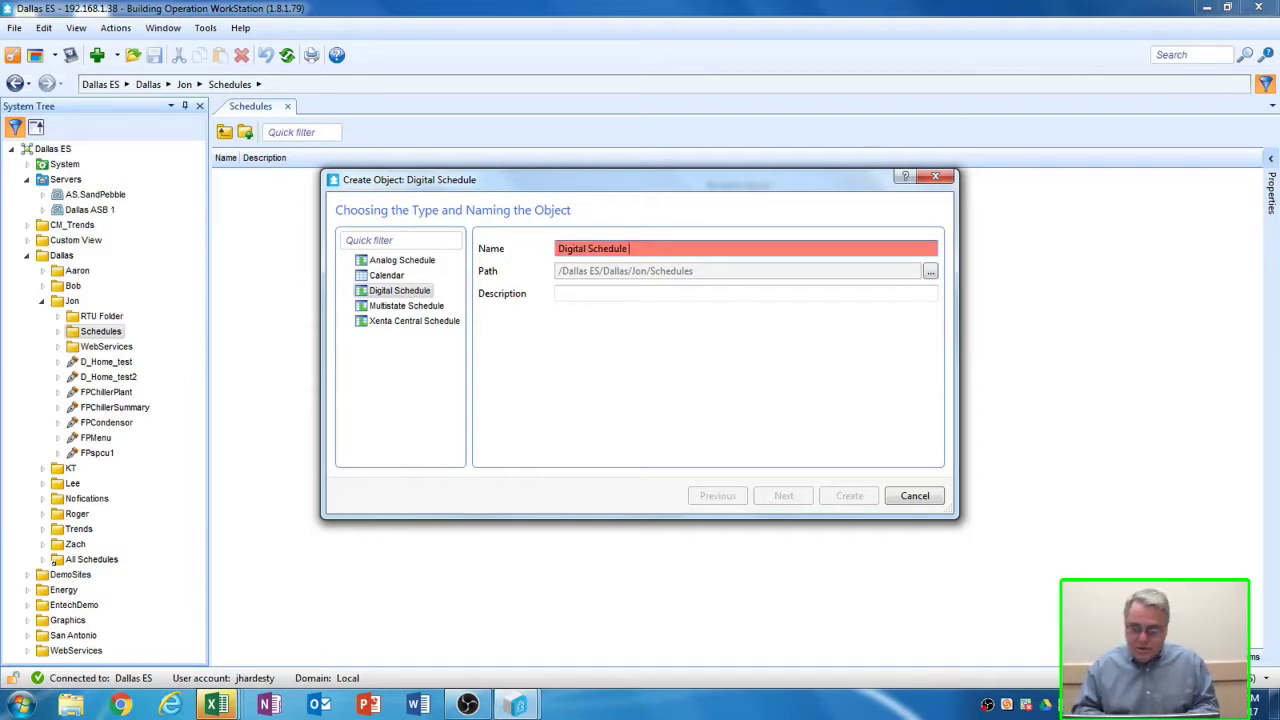
{"action": "type", "text": "Test"}
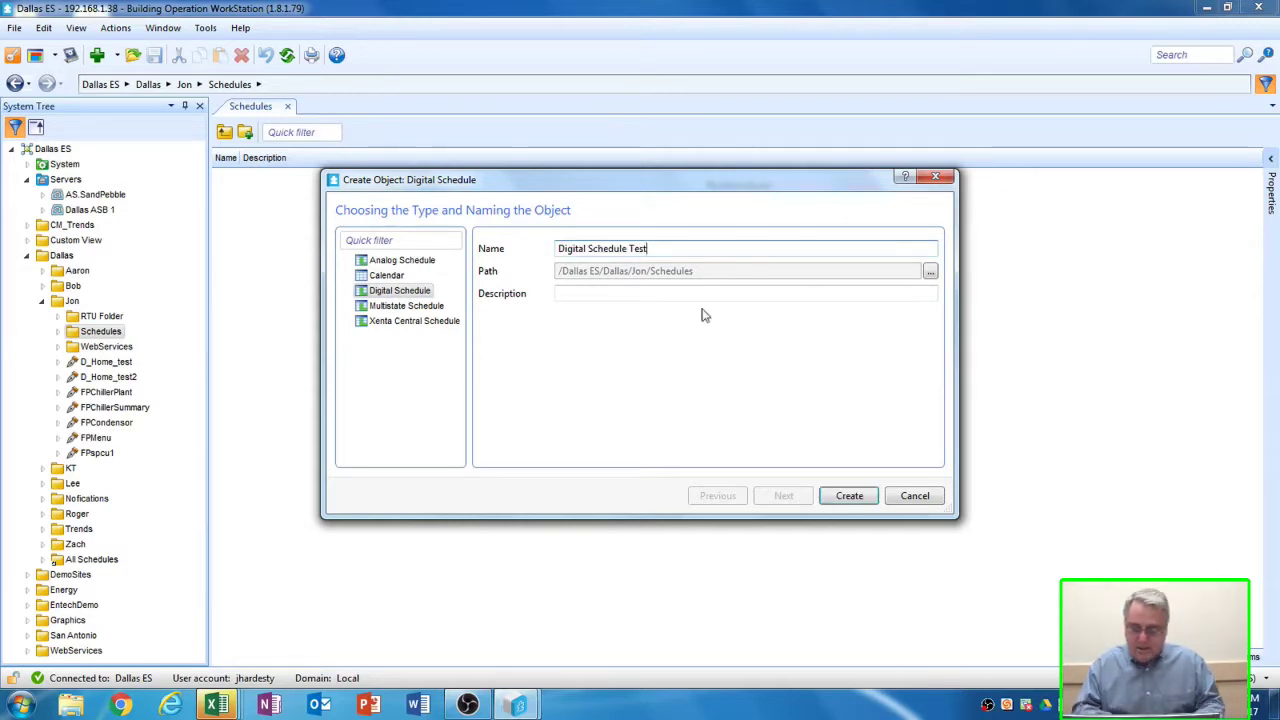
{"action": "left_click", "coordinate": [845, 497]}
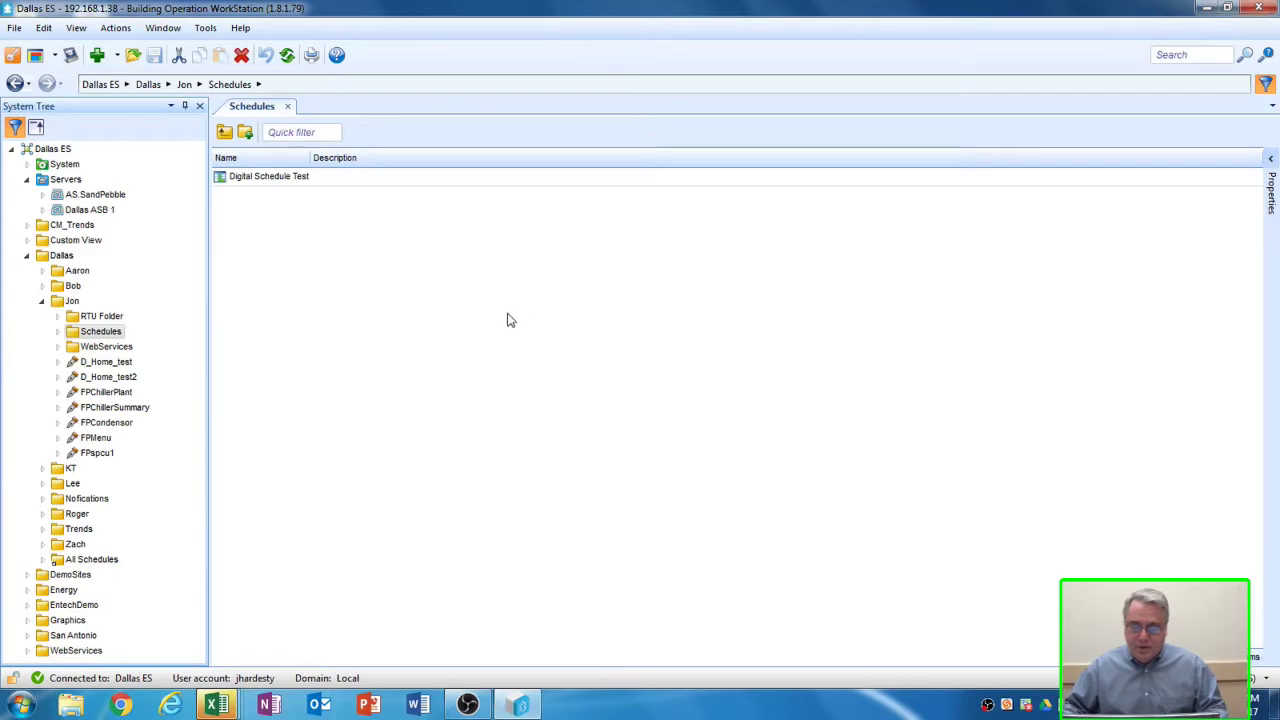
- Open Digital Schedule Test to view its 2–8 April 2017 week, Off every day
{"action": "left_click", "coordinate": [275, 180]}
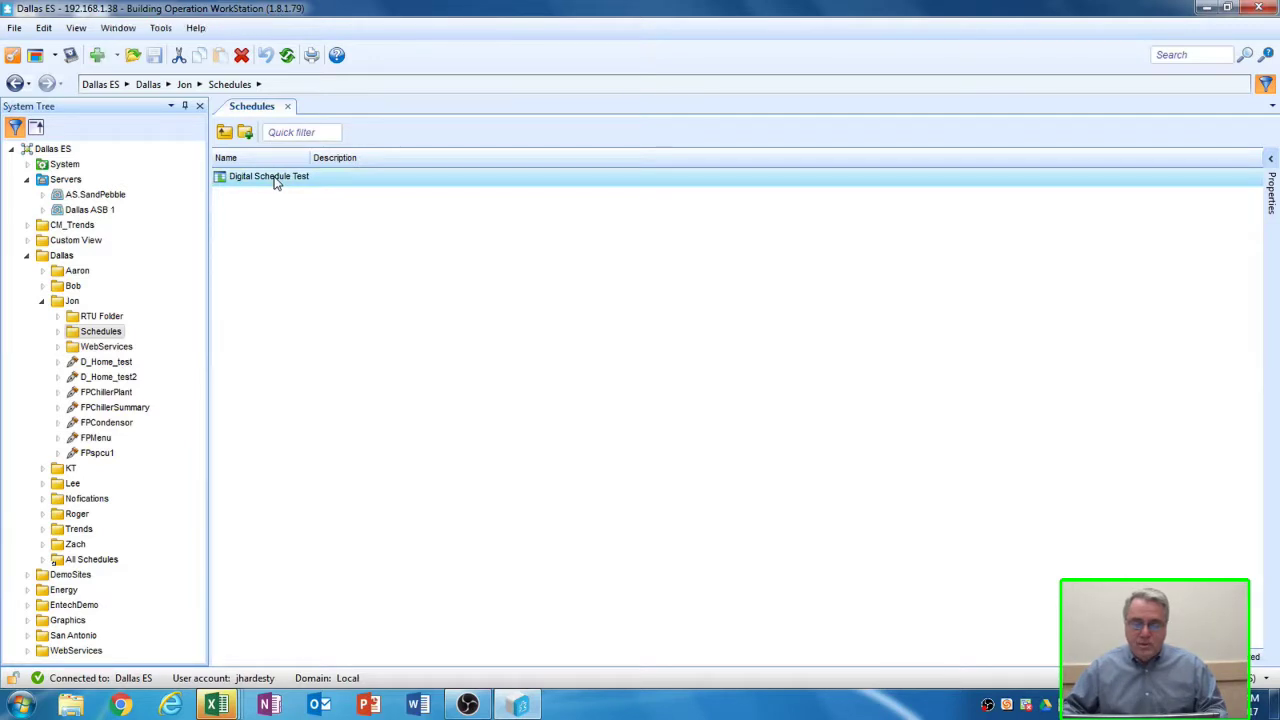
{"action": "double_click", "coordinate": [275, 180]}
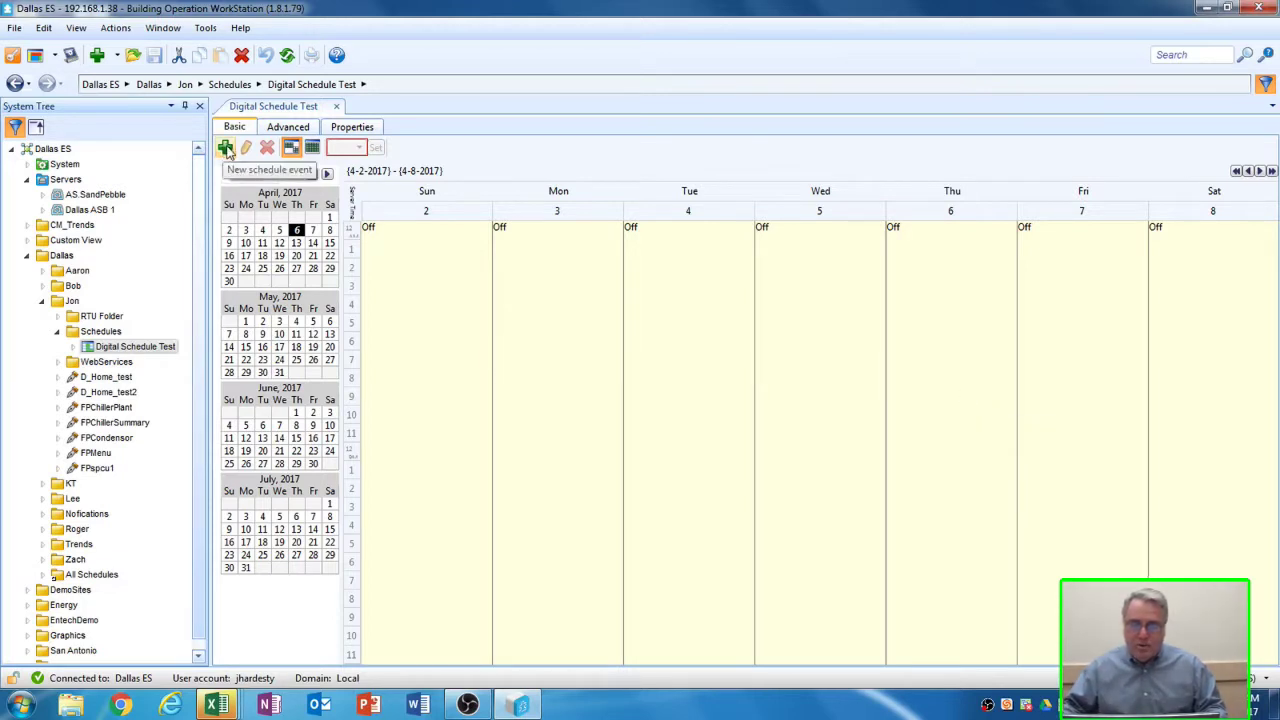
- Add a Monday–Friday event with value On from 7:00 am to 05:00 PM
{"action": "left_click", "coordinate": [226, 148]}
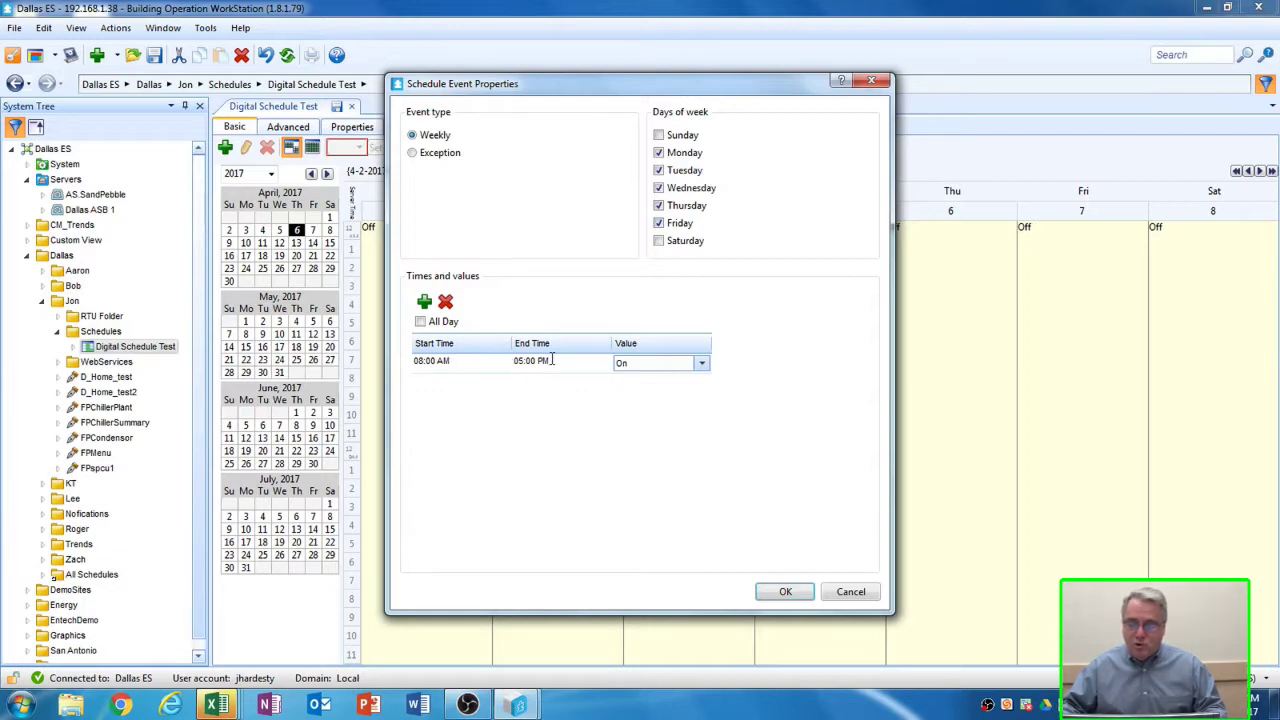
{"action": "left_click", "coordinate": [467, 364]}
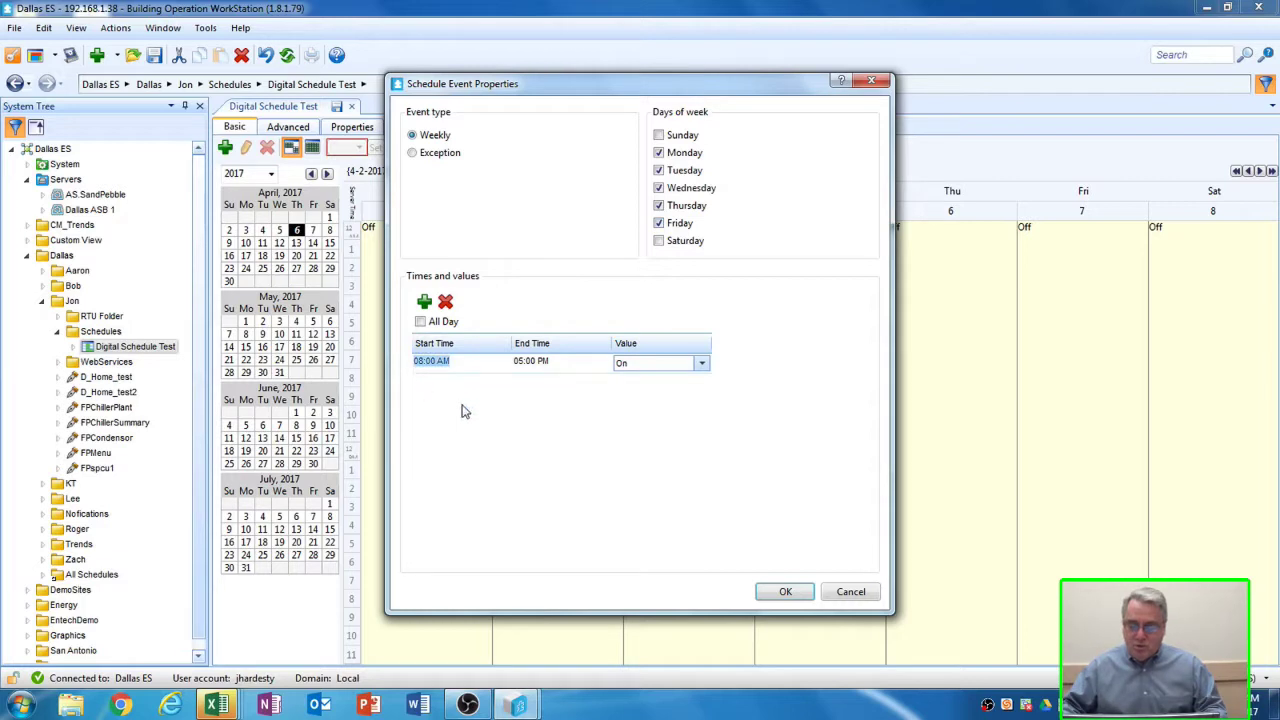
{"action": "type", "text": "7"}
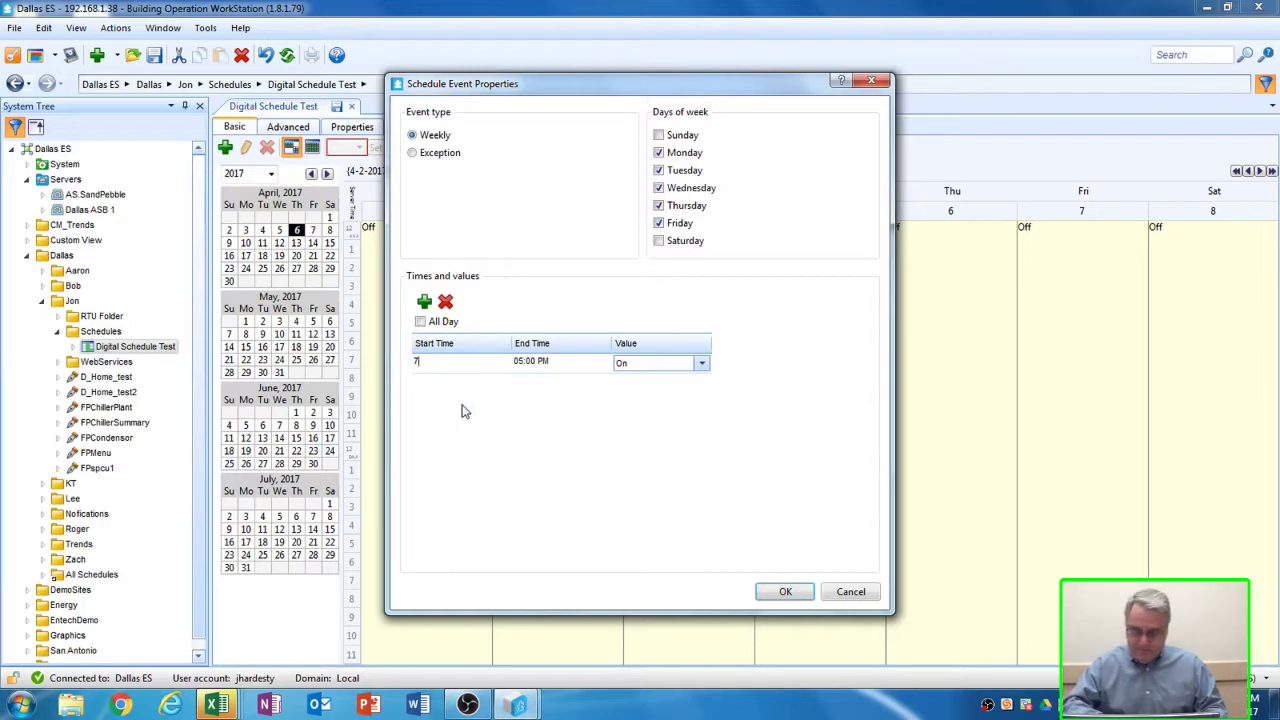
{"action": "type", "text": "am"}
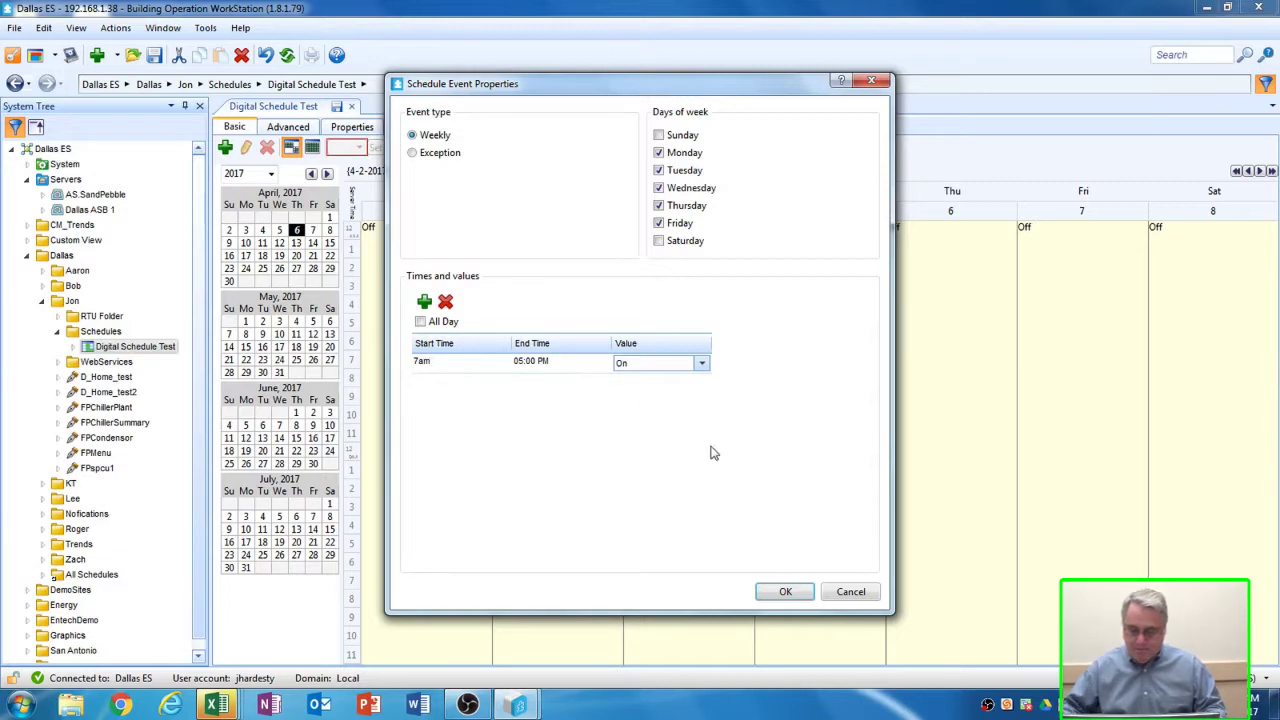
{"action": "left_click", "coordinate": [557, 362]}
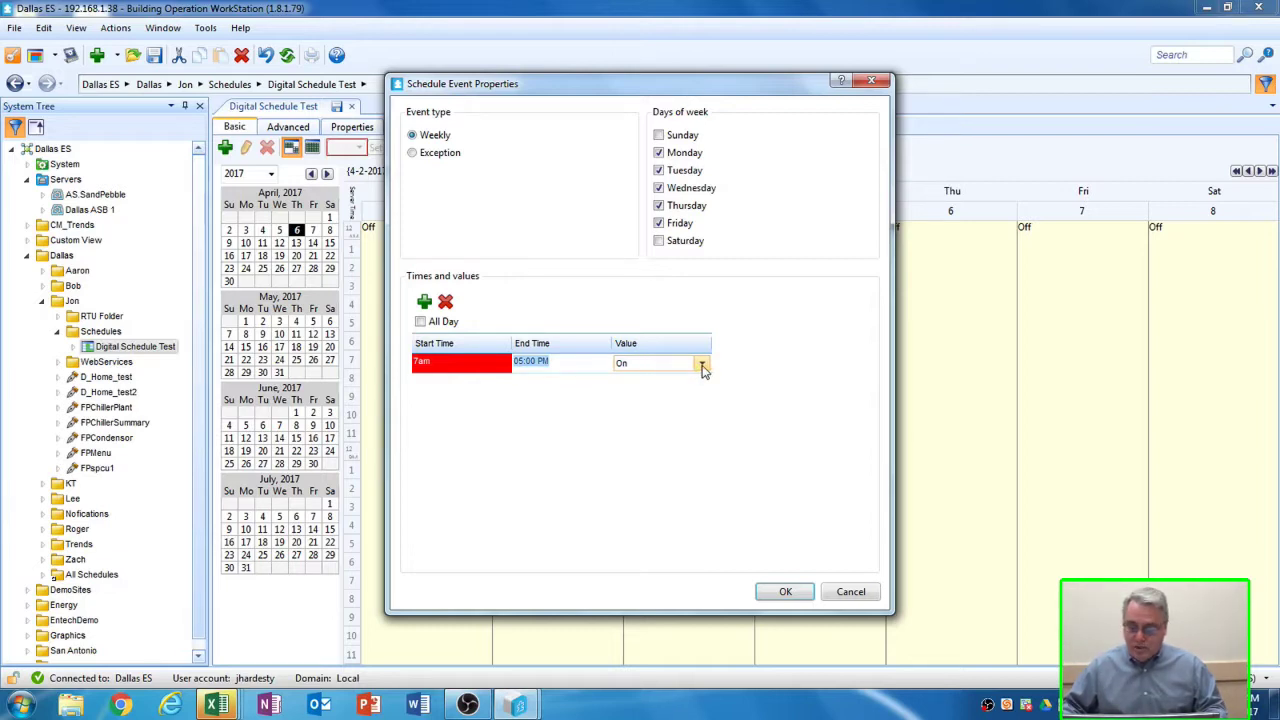
{"action": "mouse_move", "coordinate": [446, 366]}
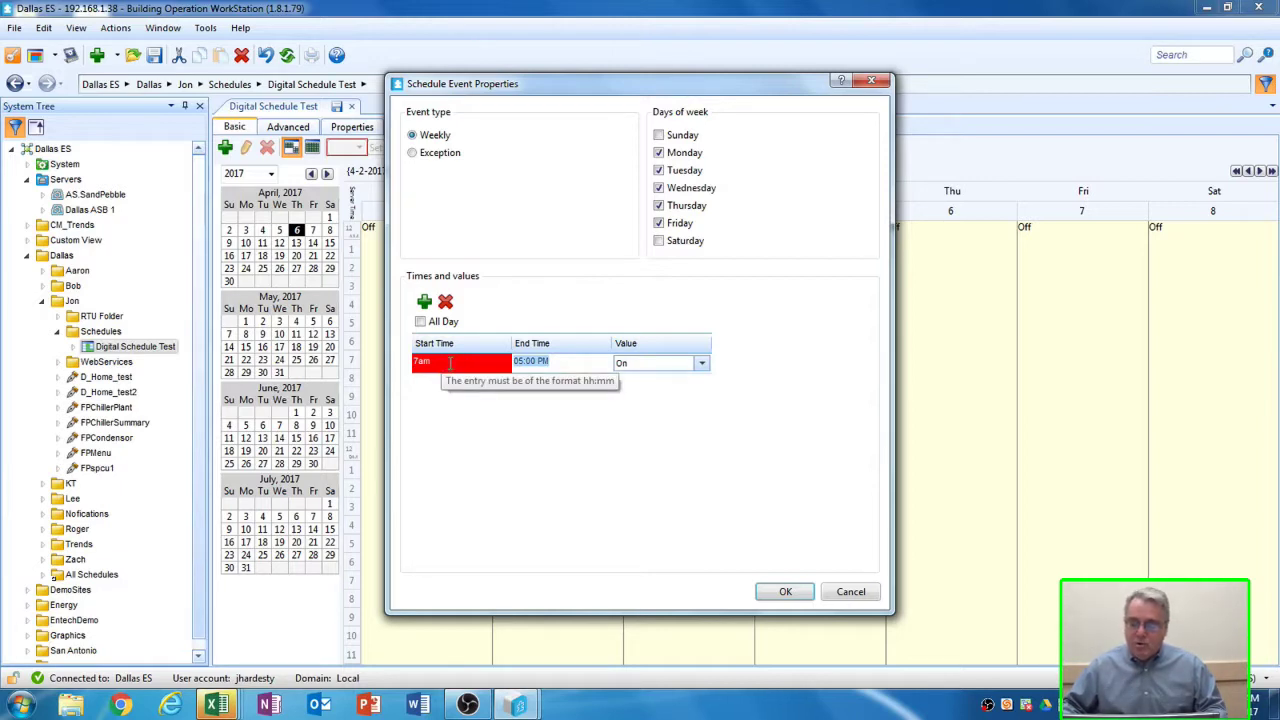
{"action": "left_click", "coordinate": [452, 363]}
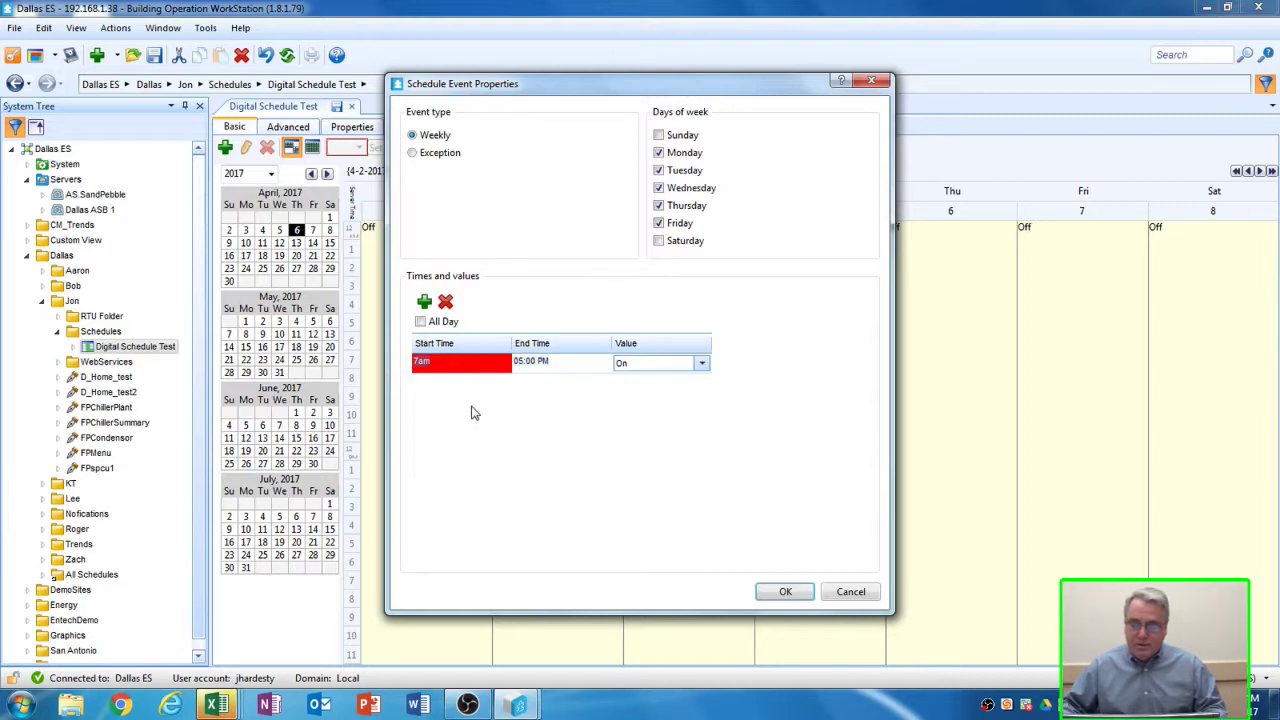
{"action": "type", "text": "7"}
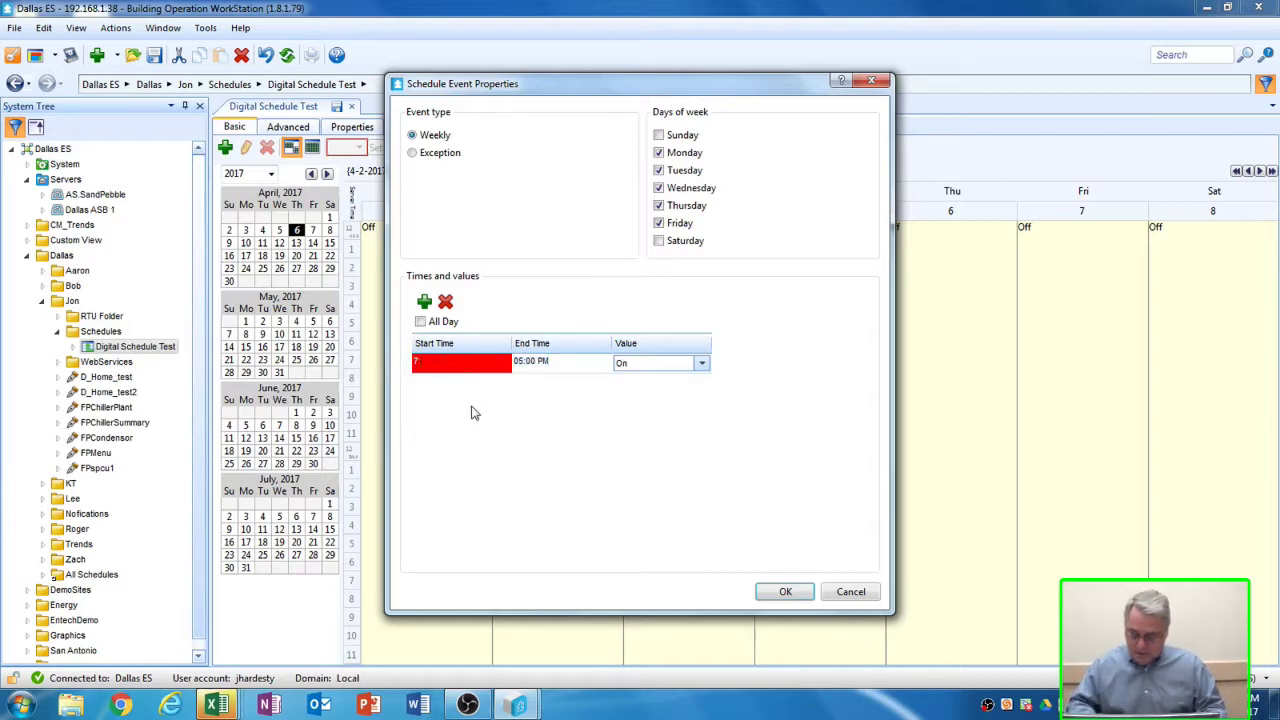
{"action": "type", "text": ":00"}
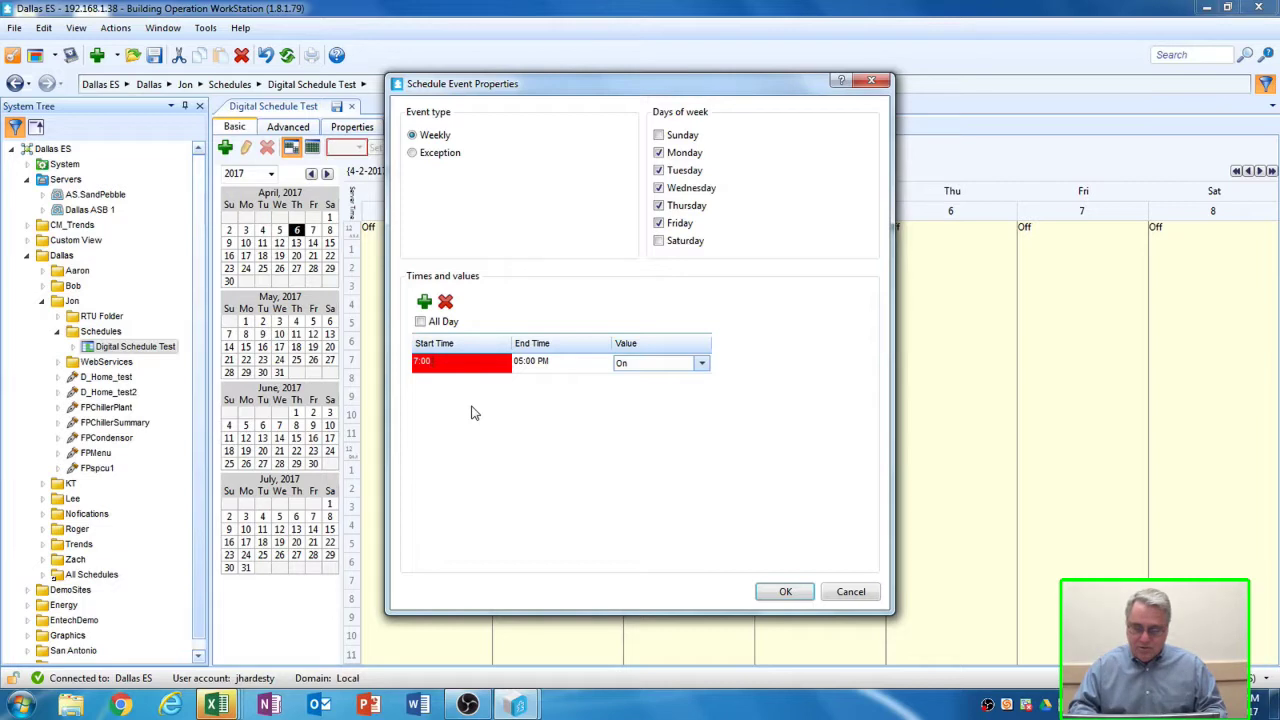
{"action": "type", "text": " am"}
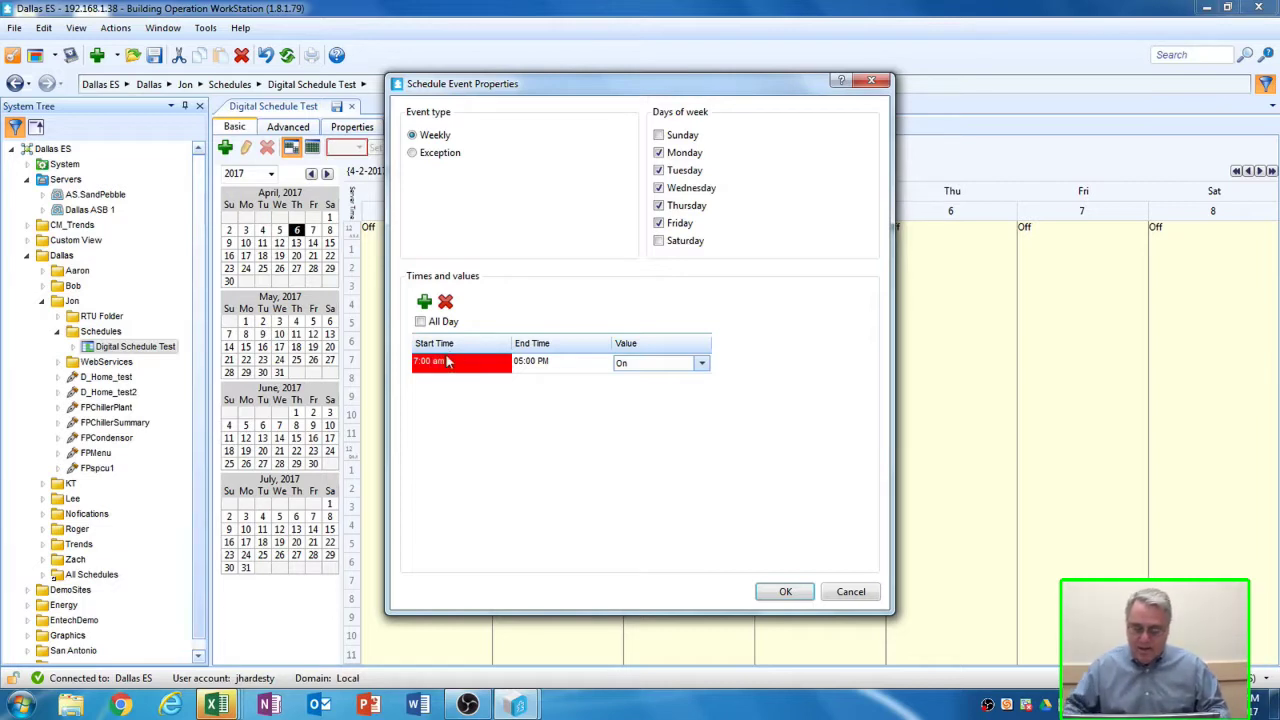
{"action": "left_click", "coordinate": [690, 363]}
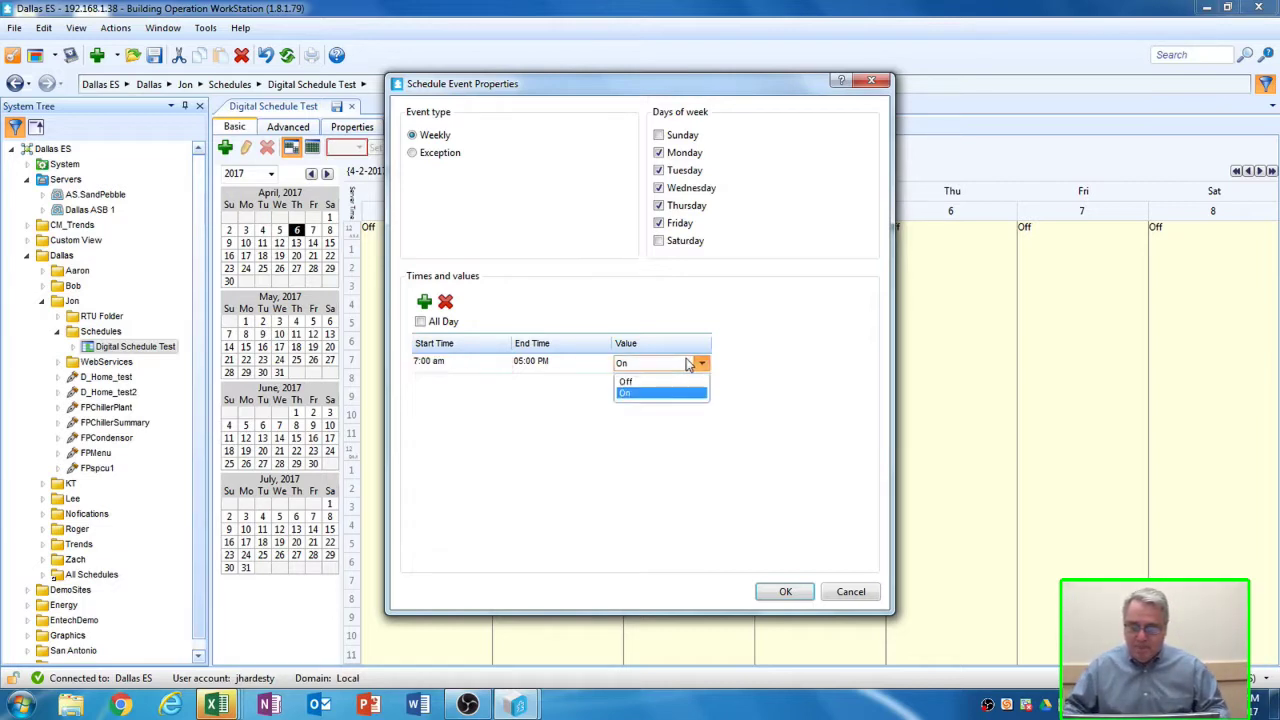
{"action": "left_click", "coordinate": [640, 392]}
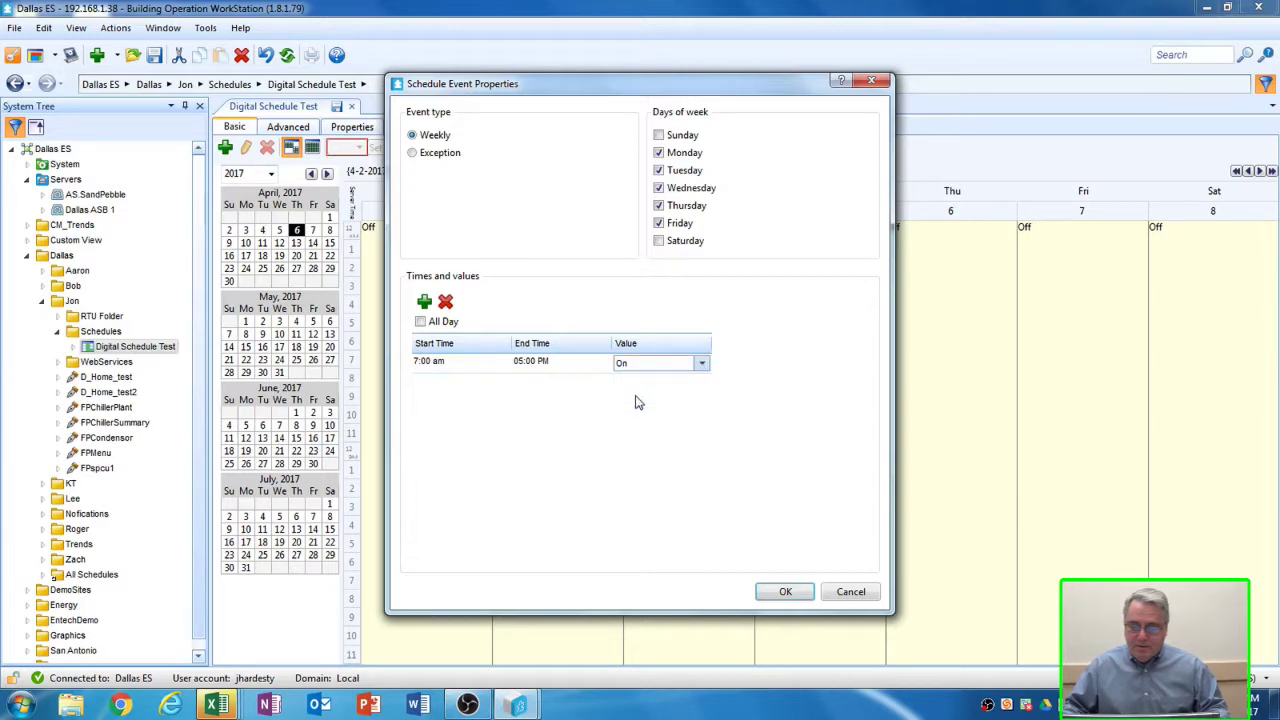
{"action": "left_click", "coordinate": [785, 595]}
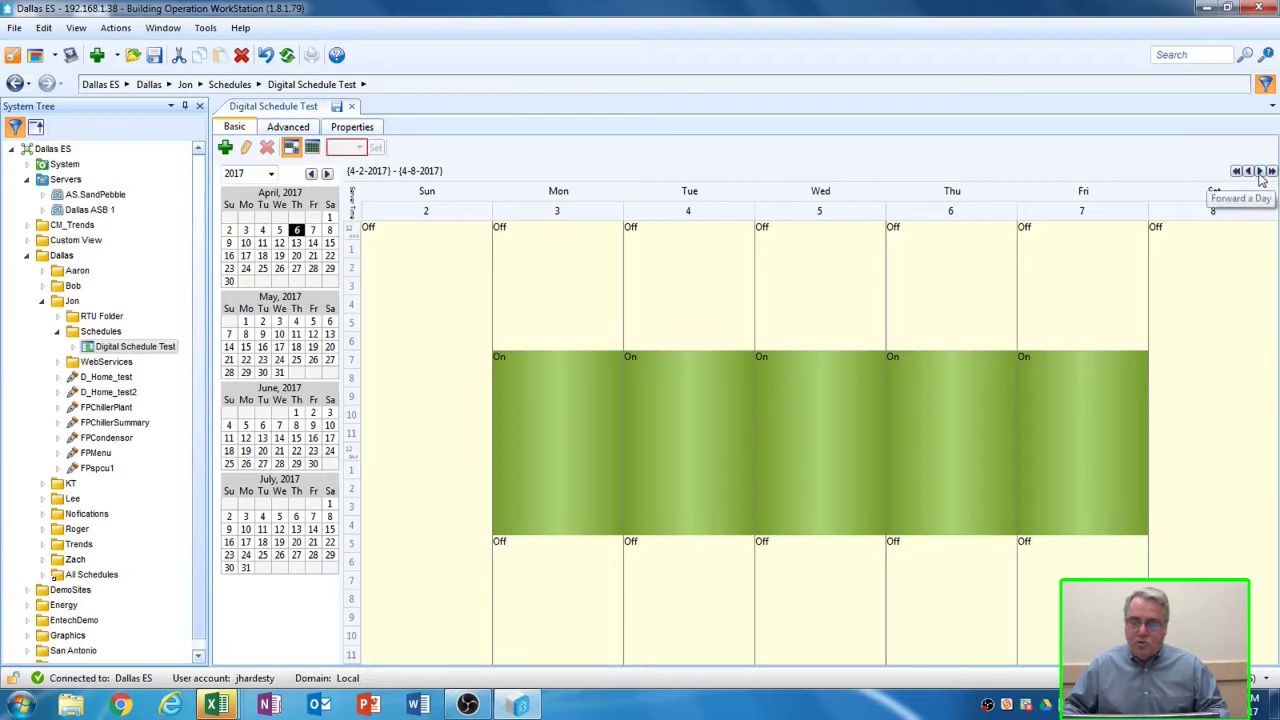
- Check the next week's schedule, return to the current week, and save Digital Schedule Test
{"action": "left_click", "coordinate": [1270, 171]}
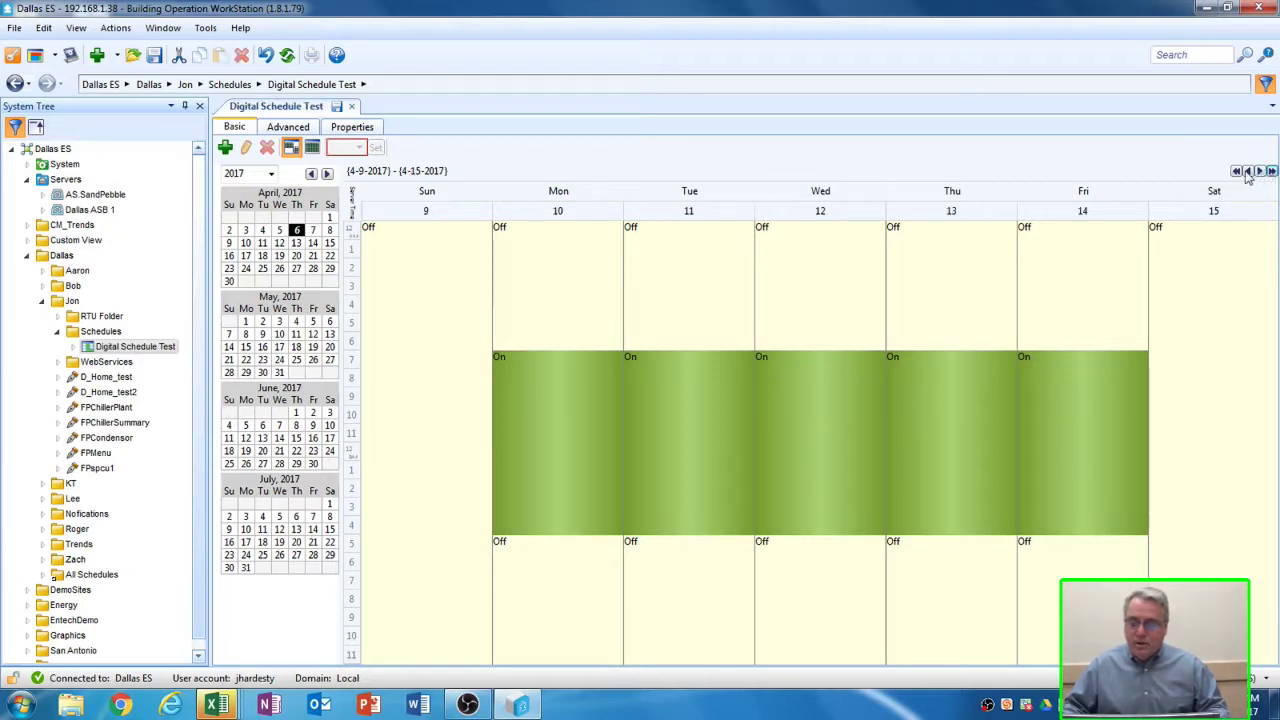
{"action": "left_click", "coordinate": [1236, 171]}
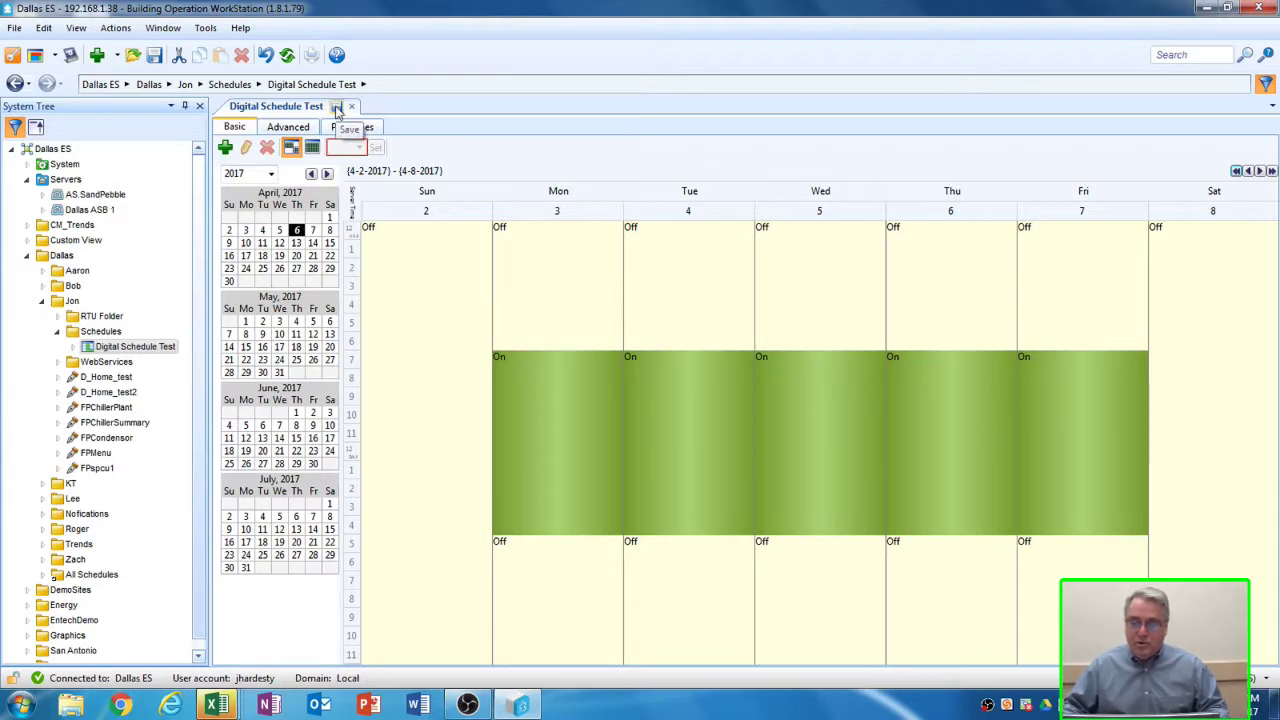
{"action": "left_click", "coordinate": [337, 108]}
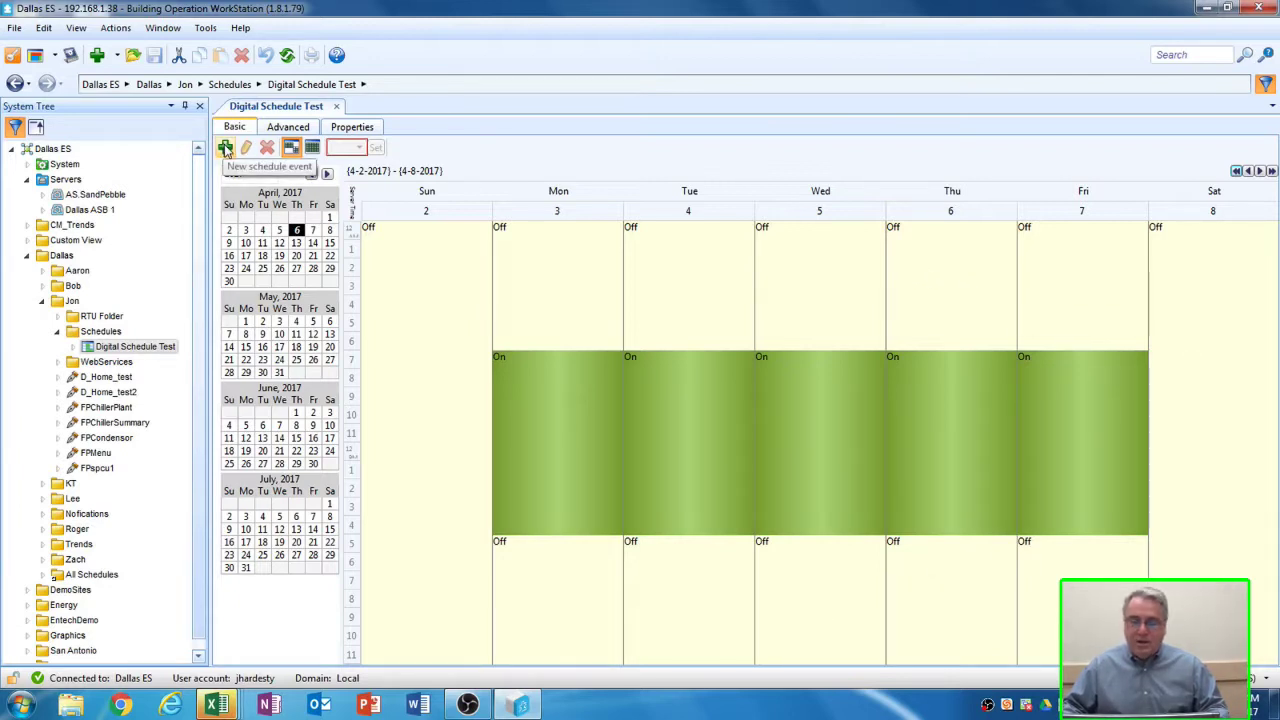
- Start a new schedule event and switch it to a single-date Exception
{"action": "left_click", "coordinate": [226, 148]}
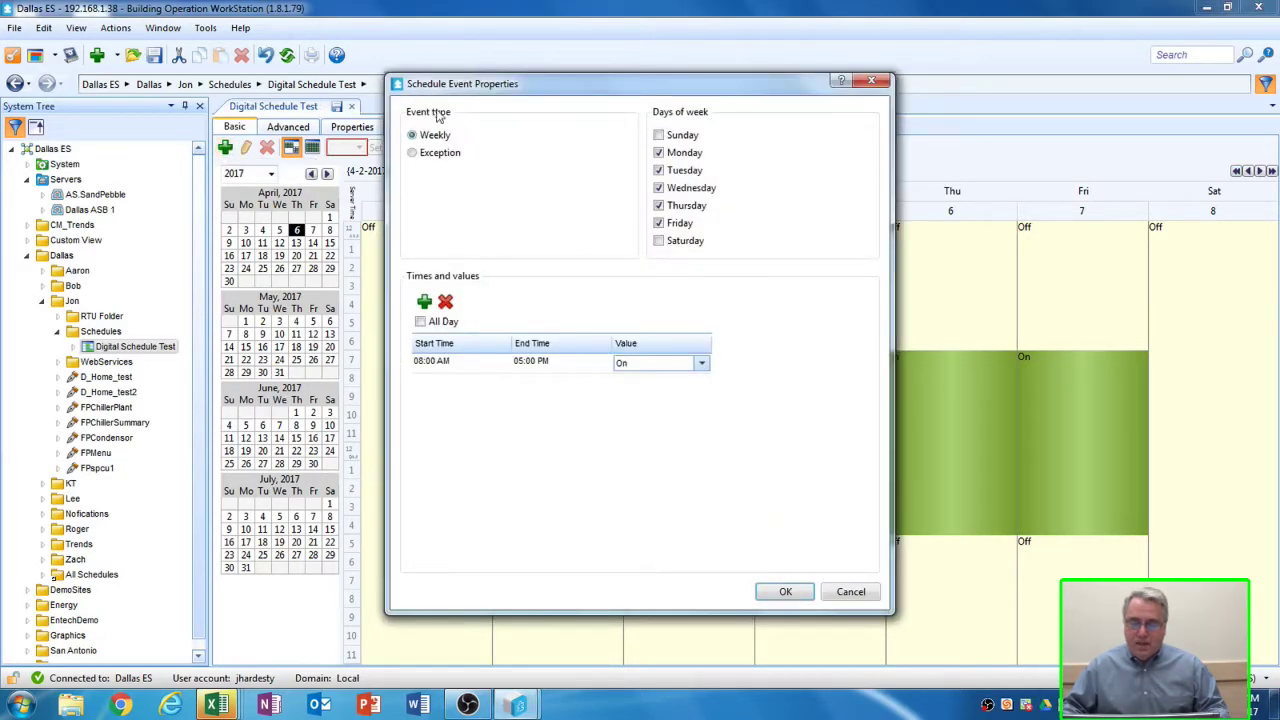
{"action": "left_click", "coordinate": [414, 155]}
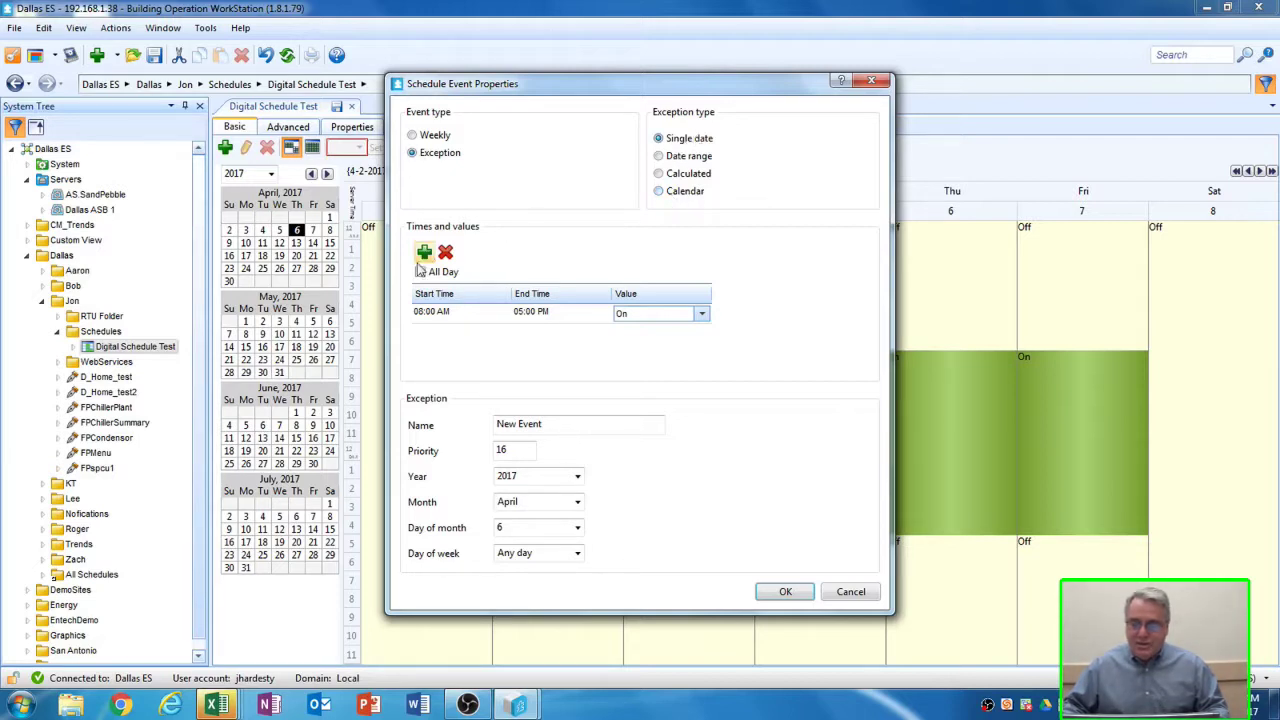
- Make the exception cover the whole day with value Off
{"action": "left_click", "coordinate": [458, 314]}
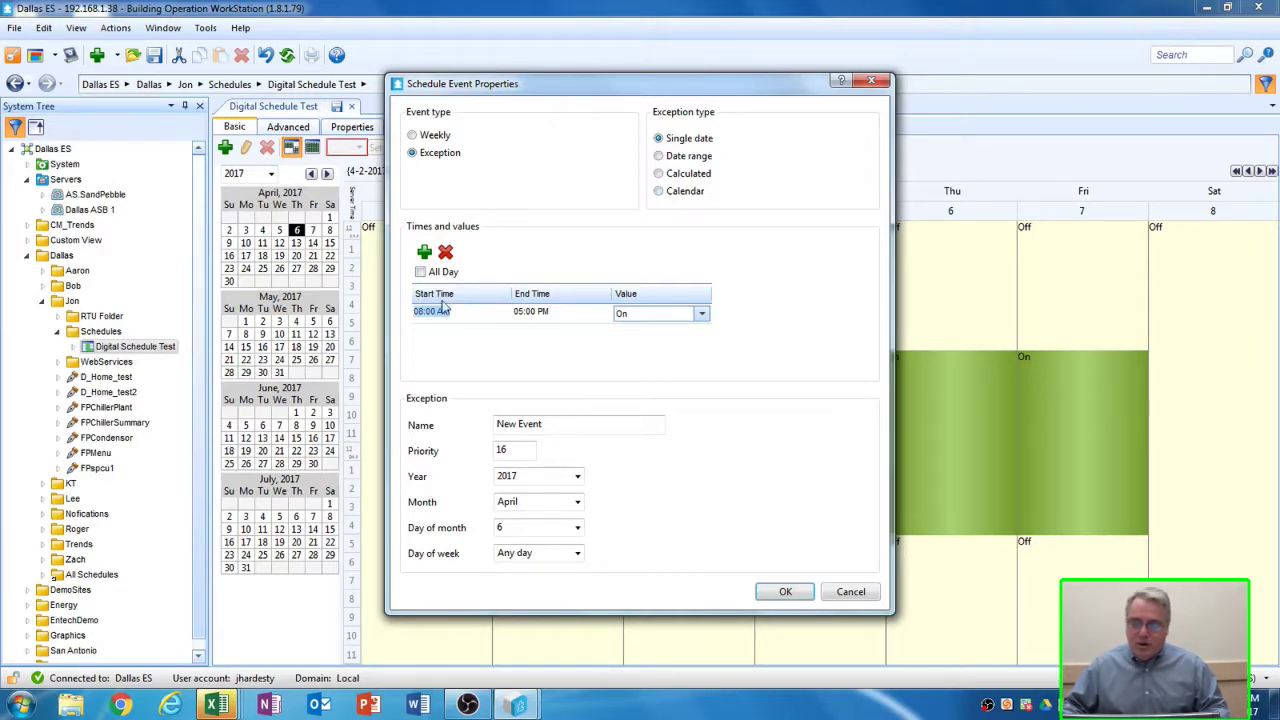
{"action": "left_click", "coordinate": [420, 273]}
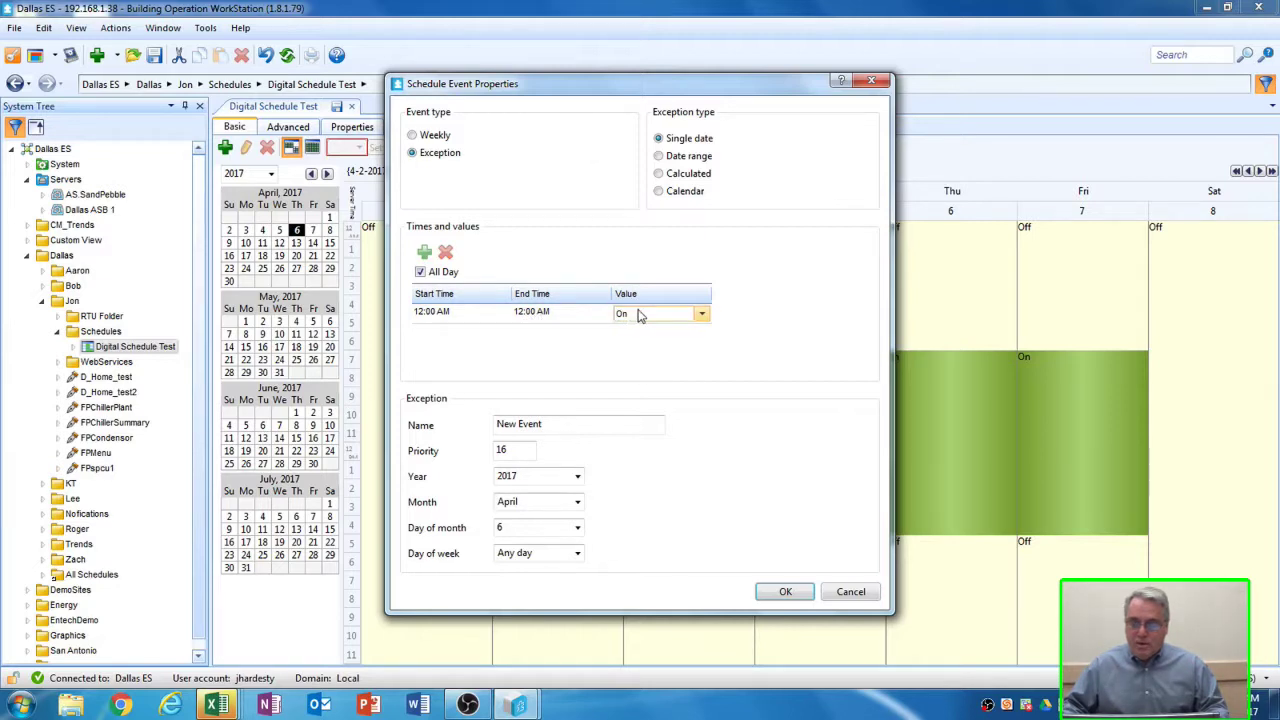
{"action": "left_click", "coordinate": [700, 315]}
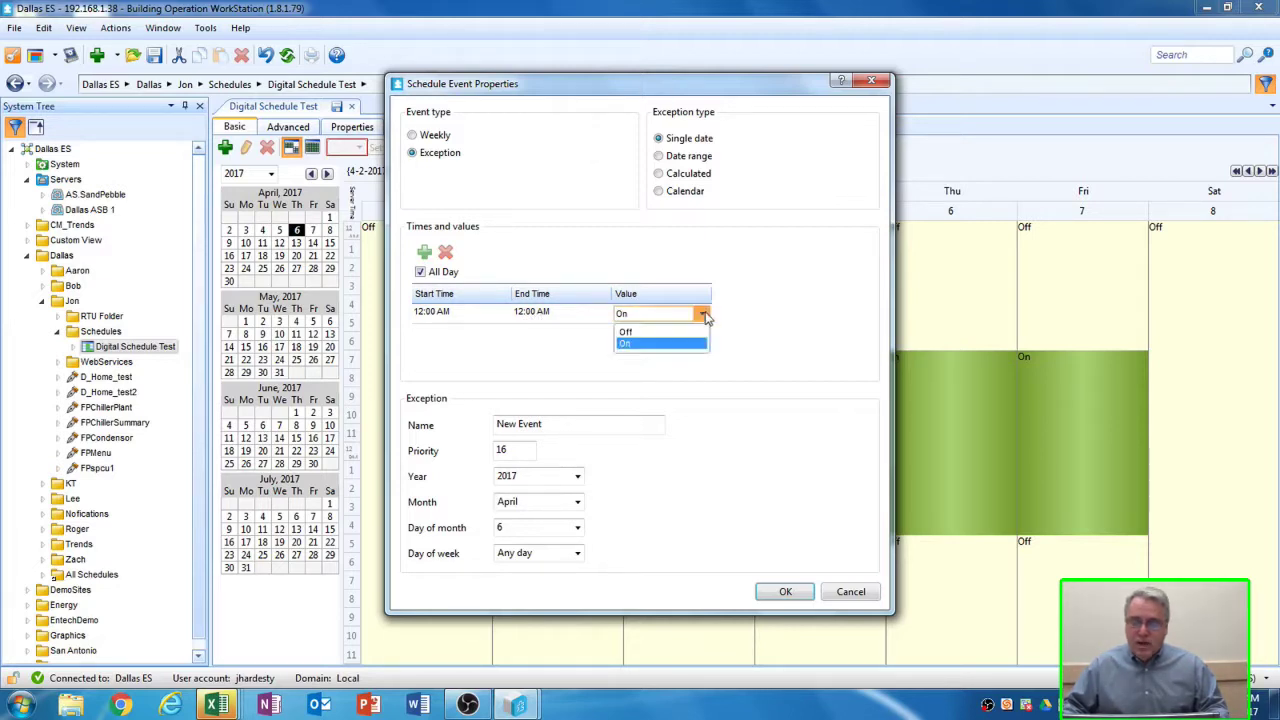
{"action": "left_click", "coordinate": [687, 333]}
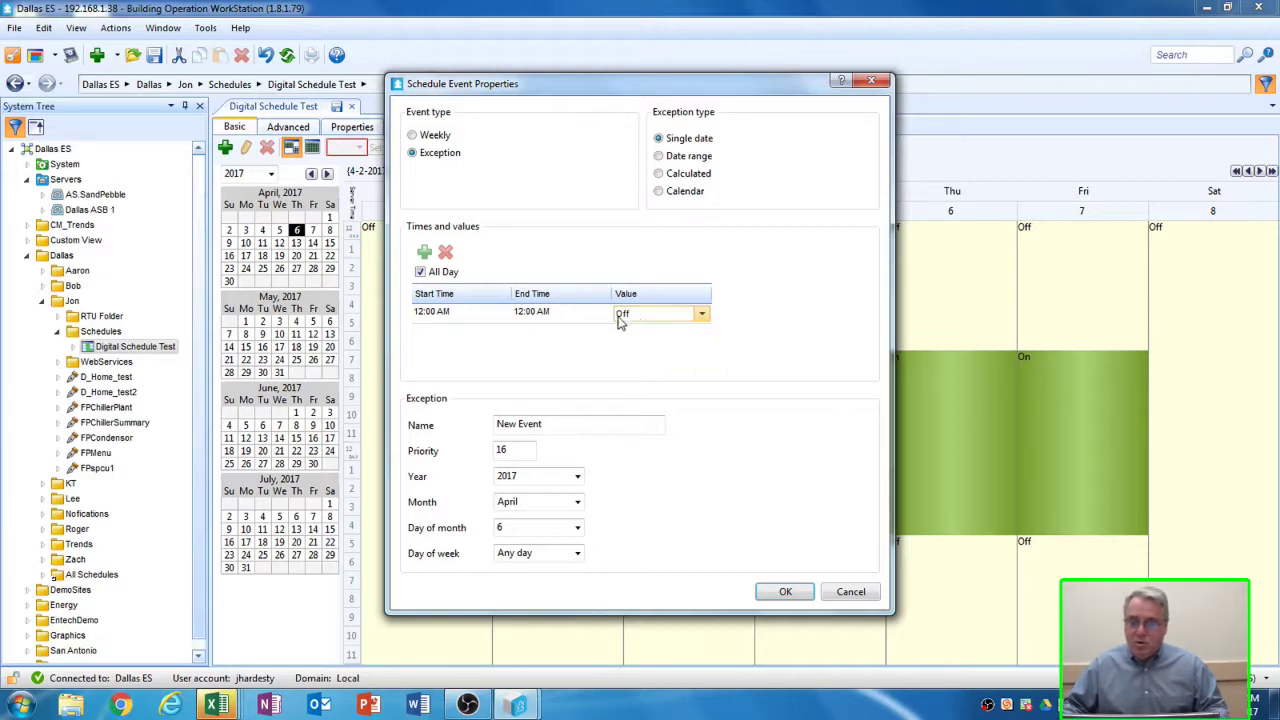
- Name the exception 'July 4th', set its date to July 4, 2017, and confirm it
{"action": "triple_click", "coordinate": [551, 423]}
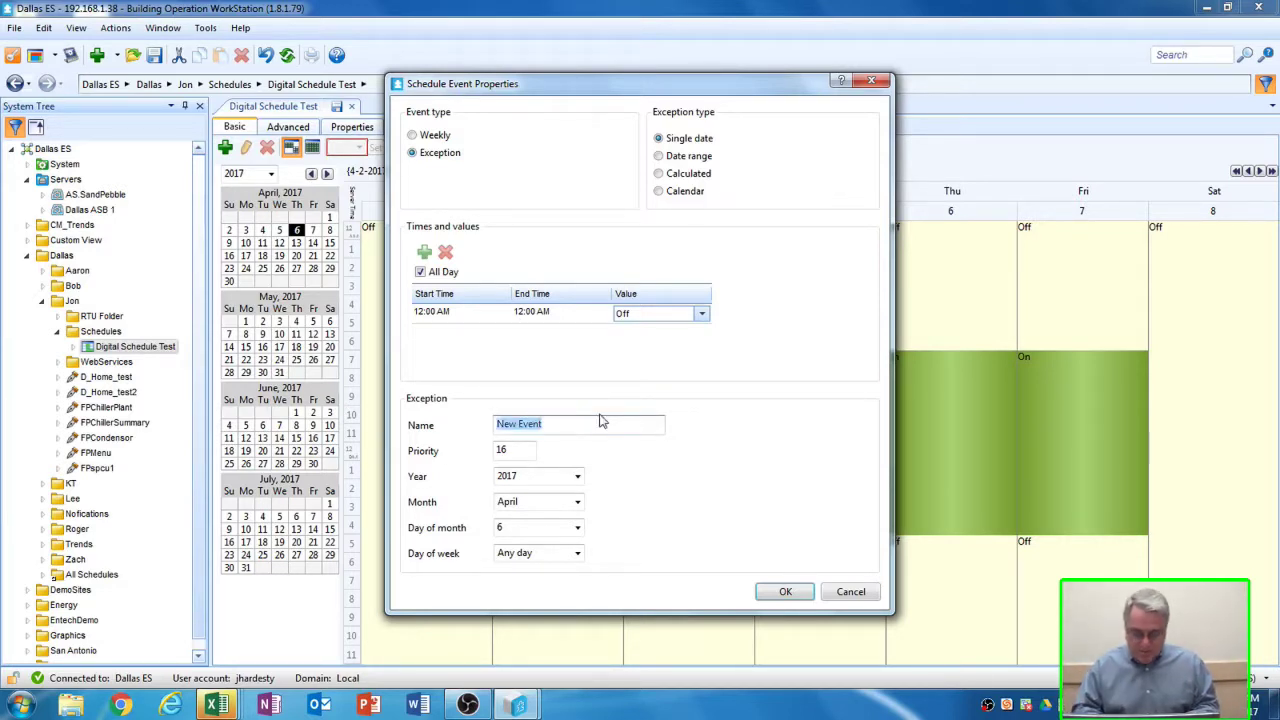
{"action": "type", "text": "July 4th"}
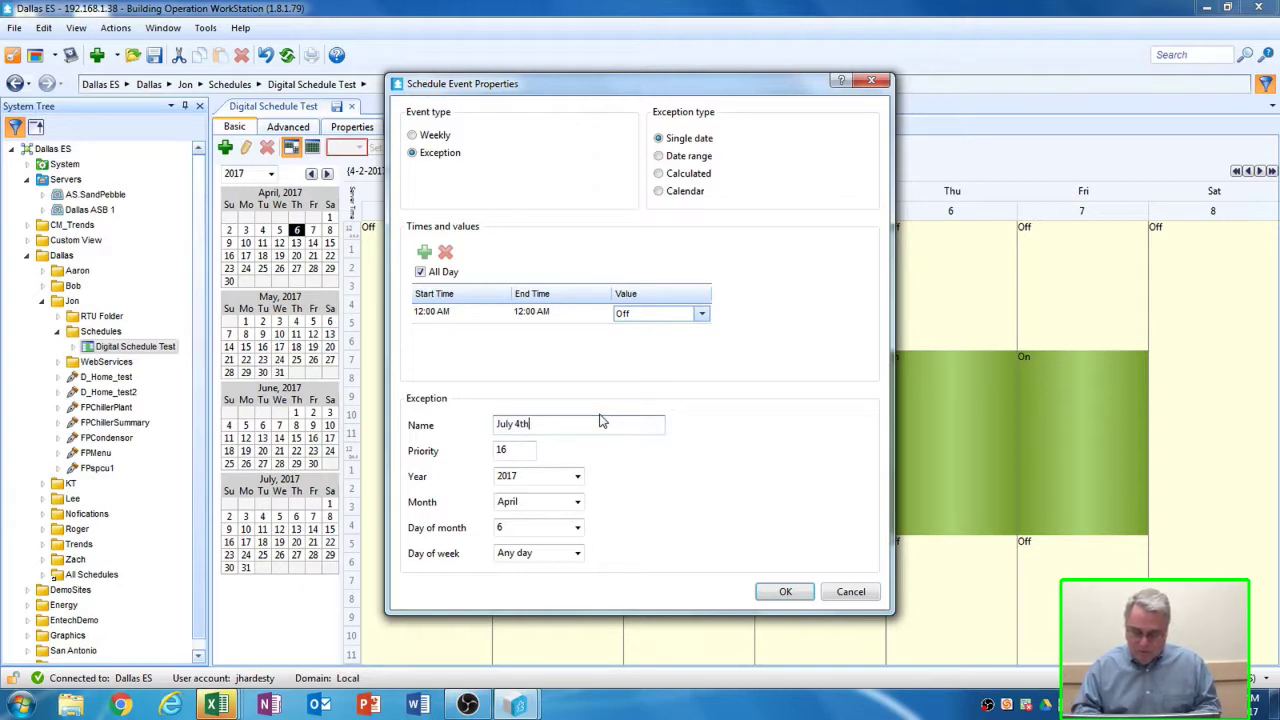
{"action": "left_click", "coordinate": [520, 450]}
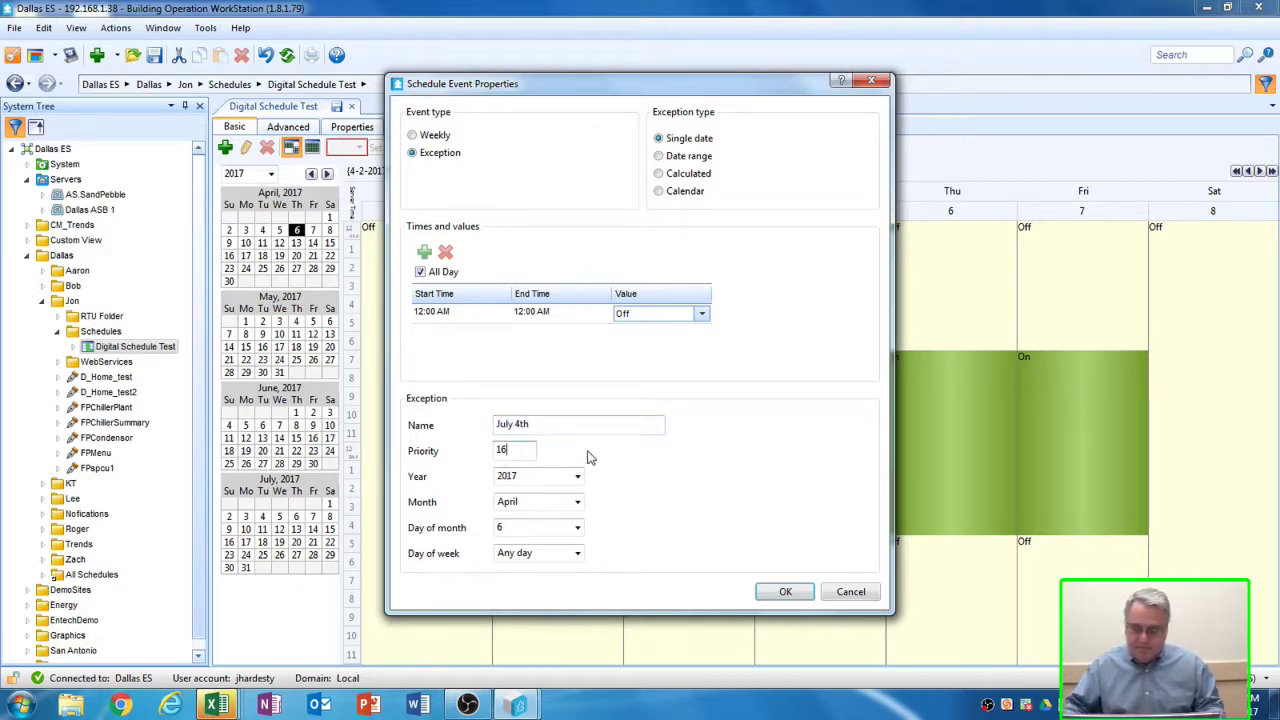
{"action": "left_click", "coordinate": [534, 477]}
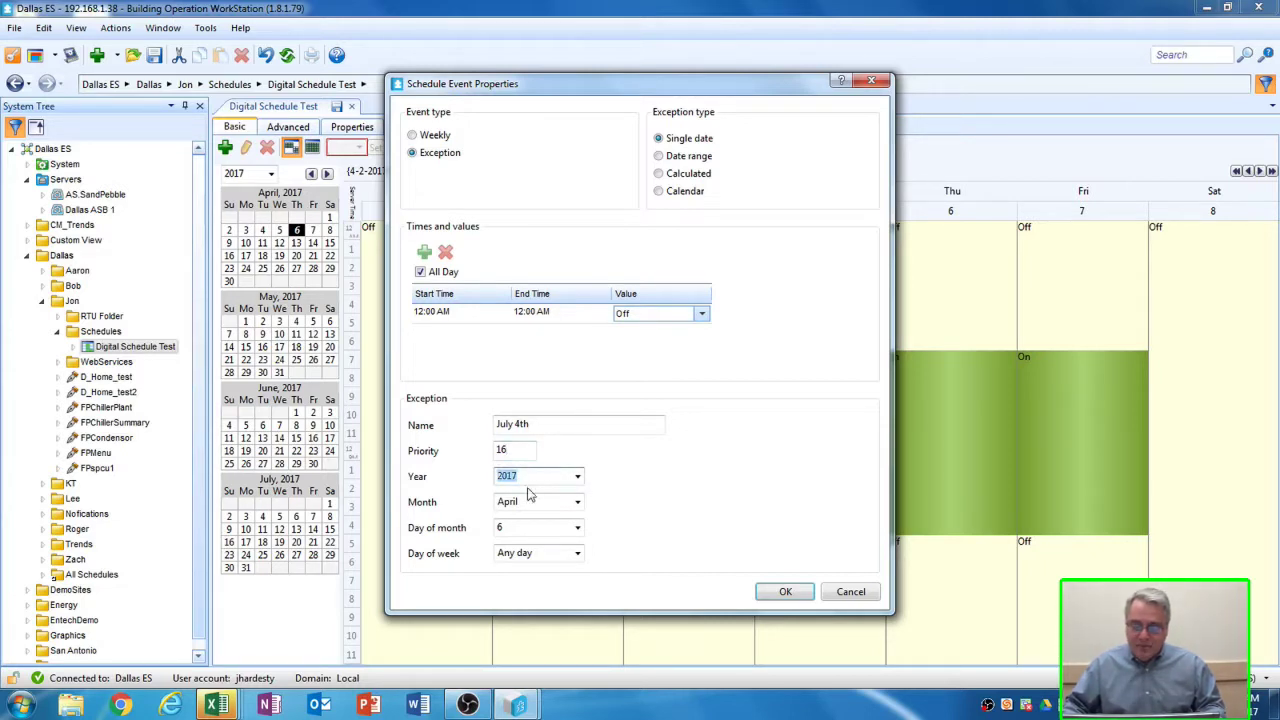
{"action": "left_click", "coordinate": [522, 502]}
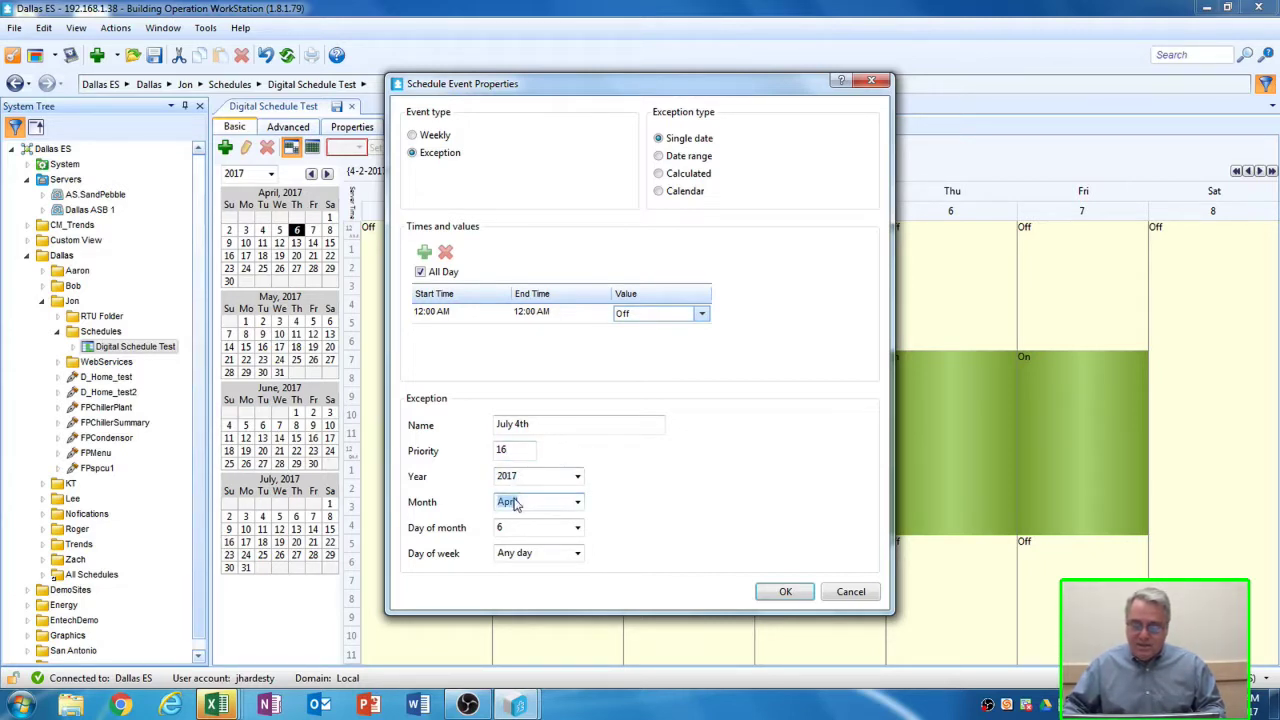
{"action": "type", "text": "July"}
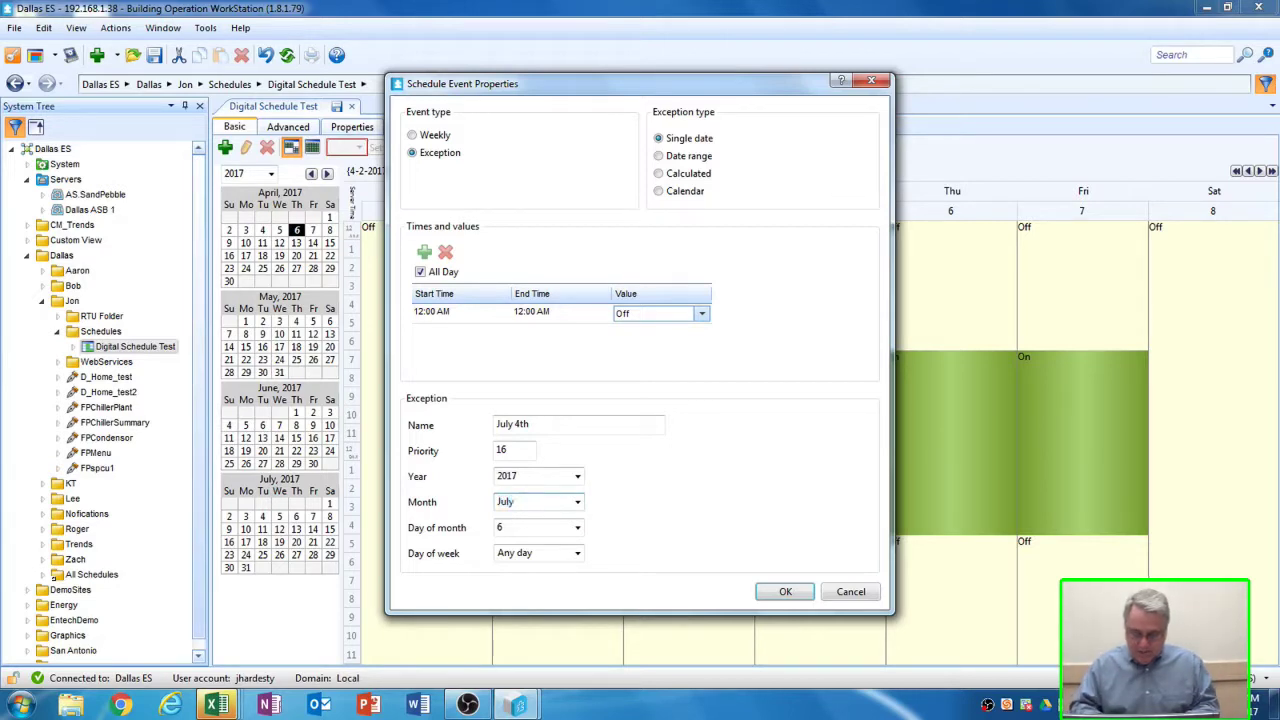
{"action": "left_click", "coordinate": [521, 531]}
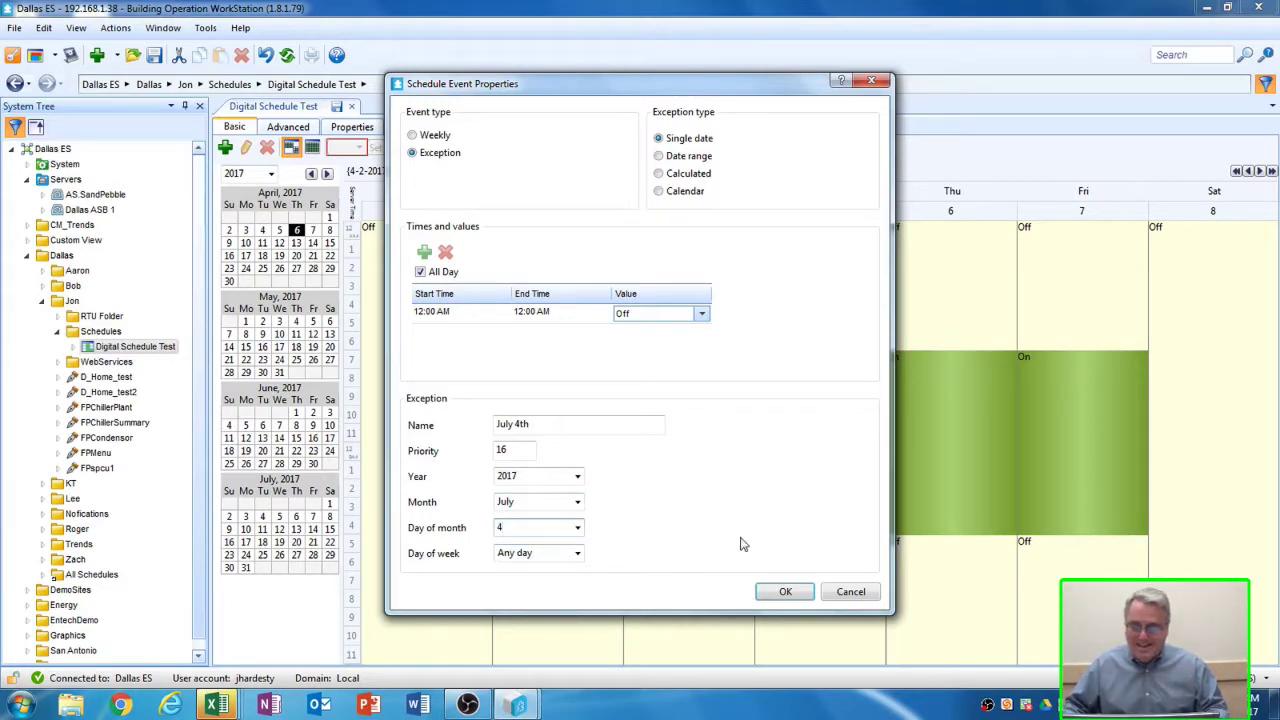
{"action": "left_click", "coordinate": [786, 592]}
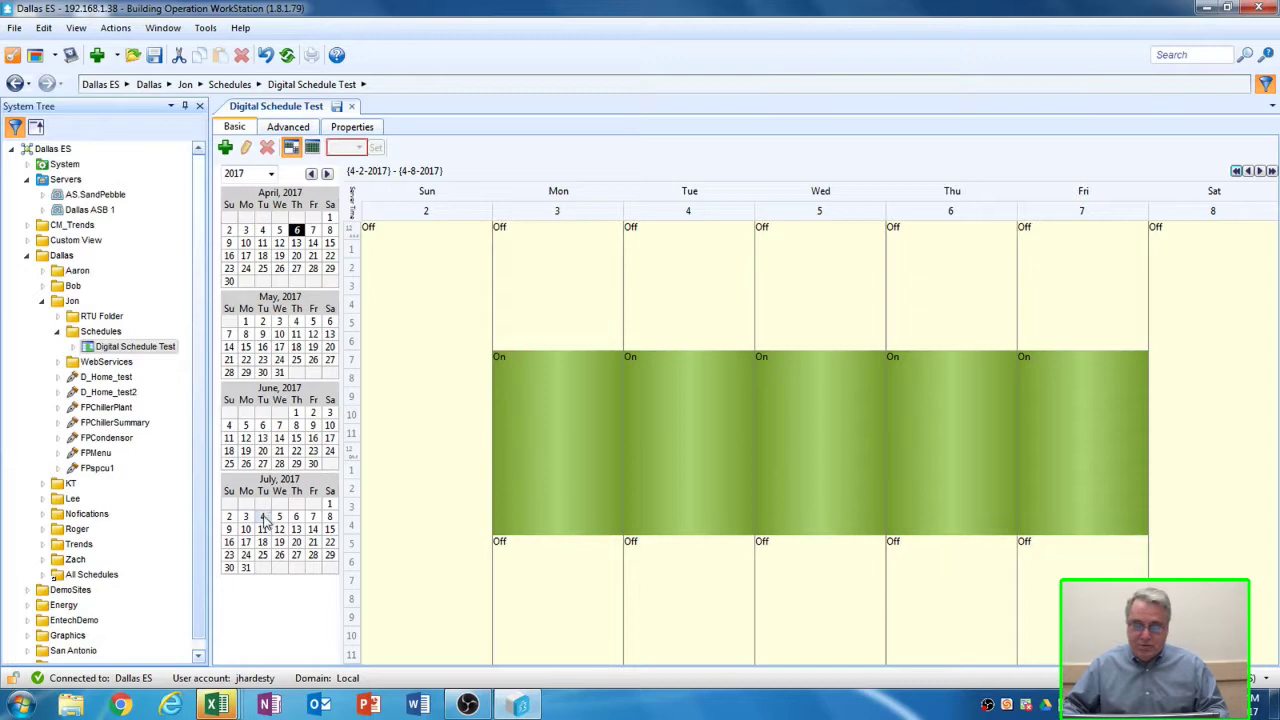
- Jump to the 2–8 July 2017 week to confirm July 4 is Off, then save
{"action": "left_click", "coordinate": [262, 517]}
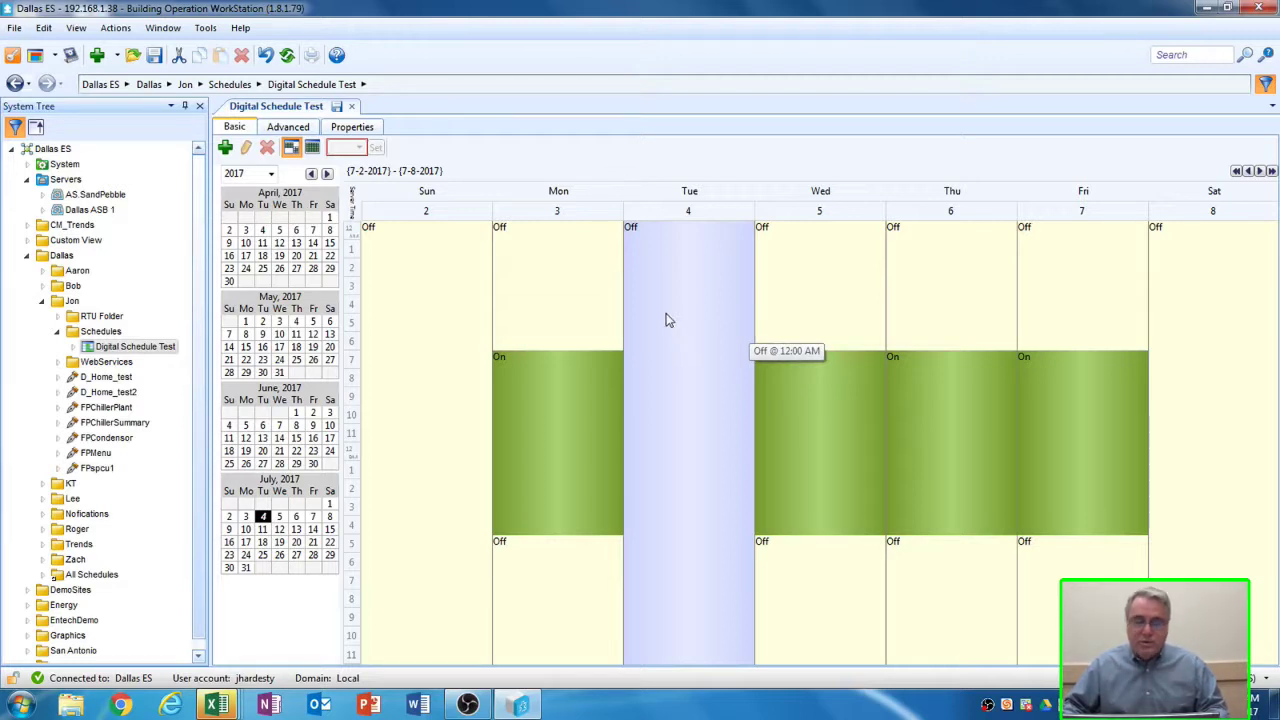
{"action": "left_click", "coordinate": [336, 106]}
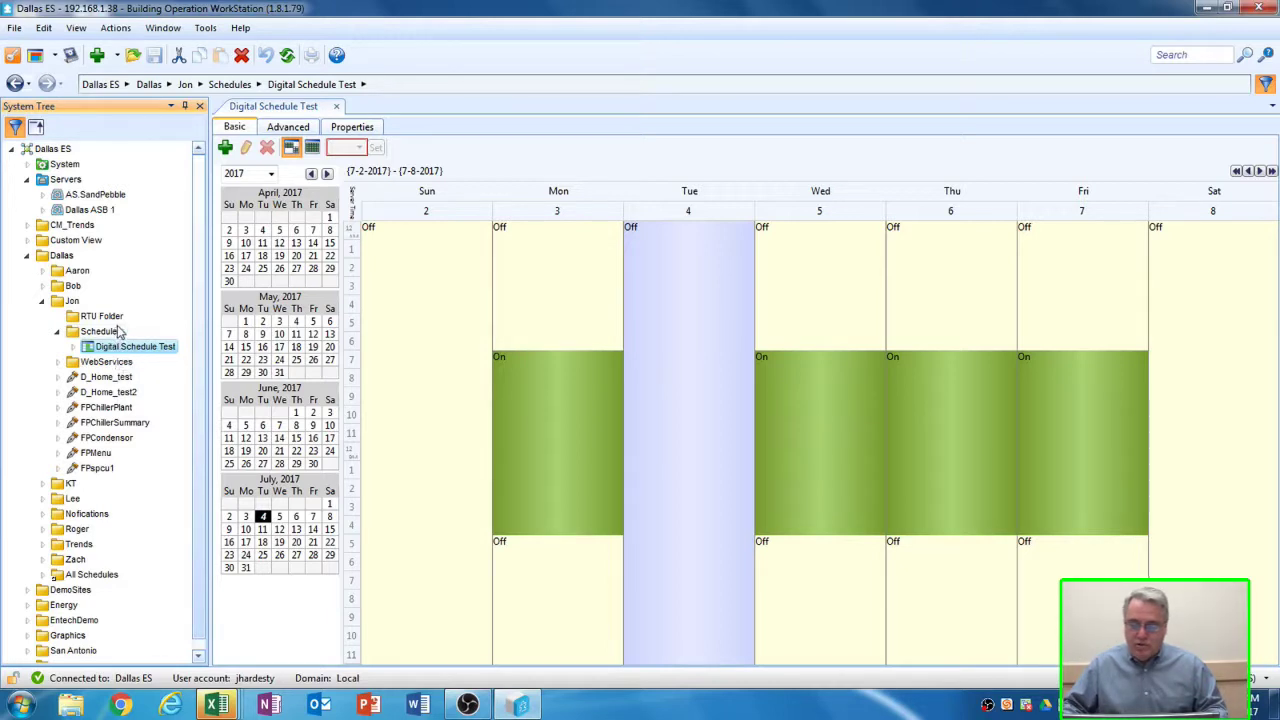
- Open the RTU Folder and bring up the actions for its Occupied point
{"action": "left_click", "coordinate": [100, 316]}
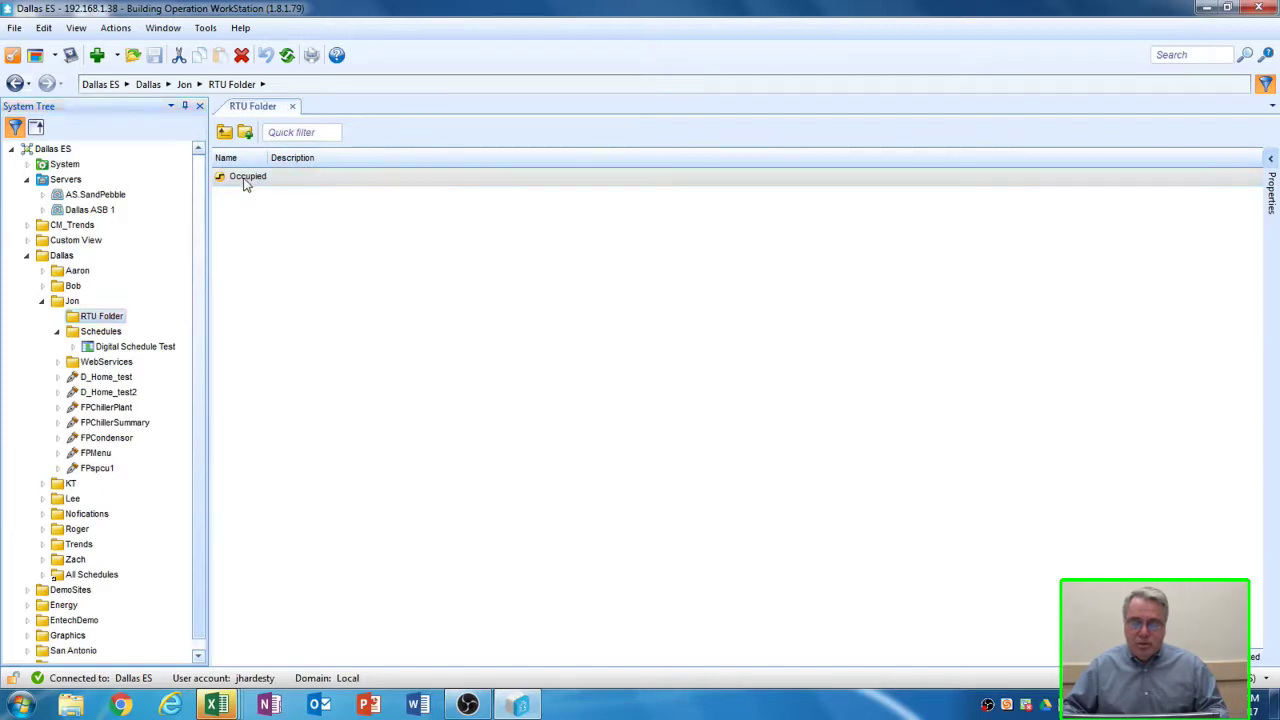
{"action": "right_click", "coordinate": [245, 184]}
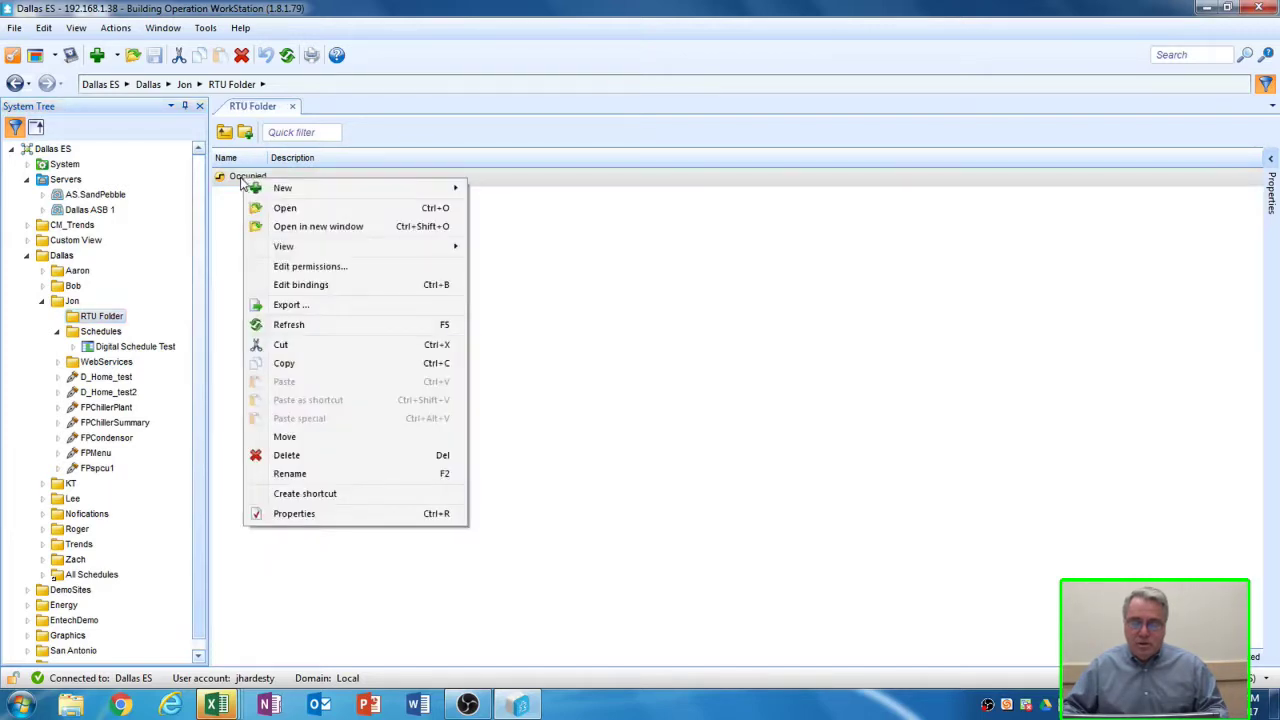
- Bind the Occupied point's Value to ../../Schedules/Digital Schedule Test/Value
{"action": "left_click", "coordinate": [301, 285]}
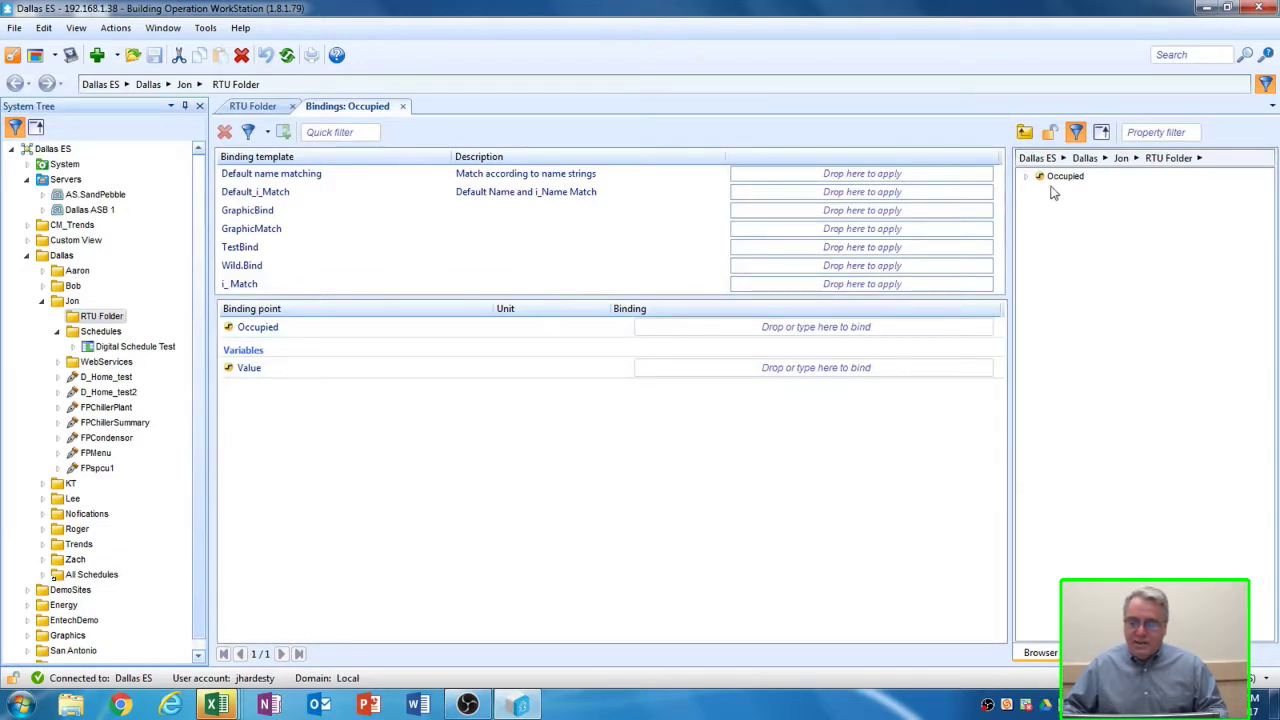
{"action": "left_click", "coordinate": [1025, 134]}
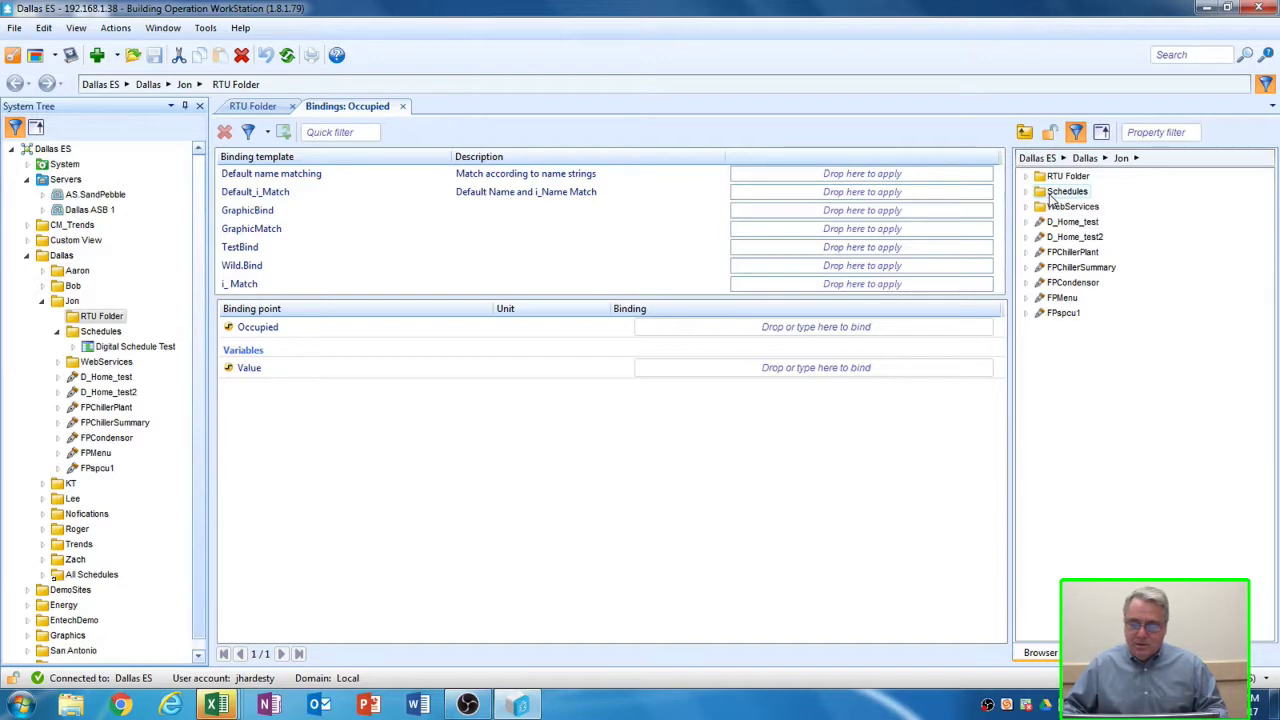
{"action": "double_click", "coordinate": [1062, 193]}
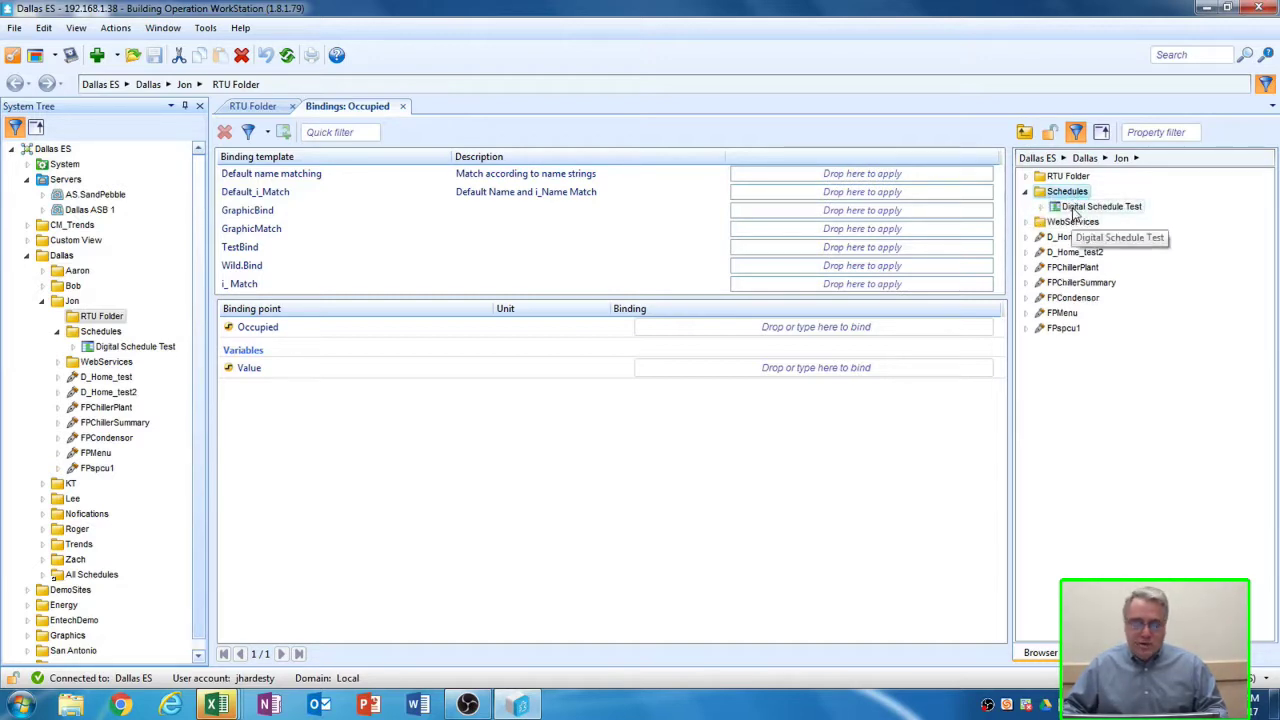
{"action": "left_click", "coordinate": [1078, 208]}
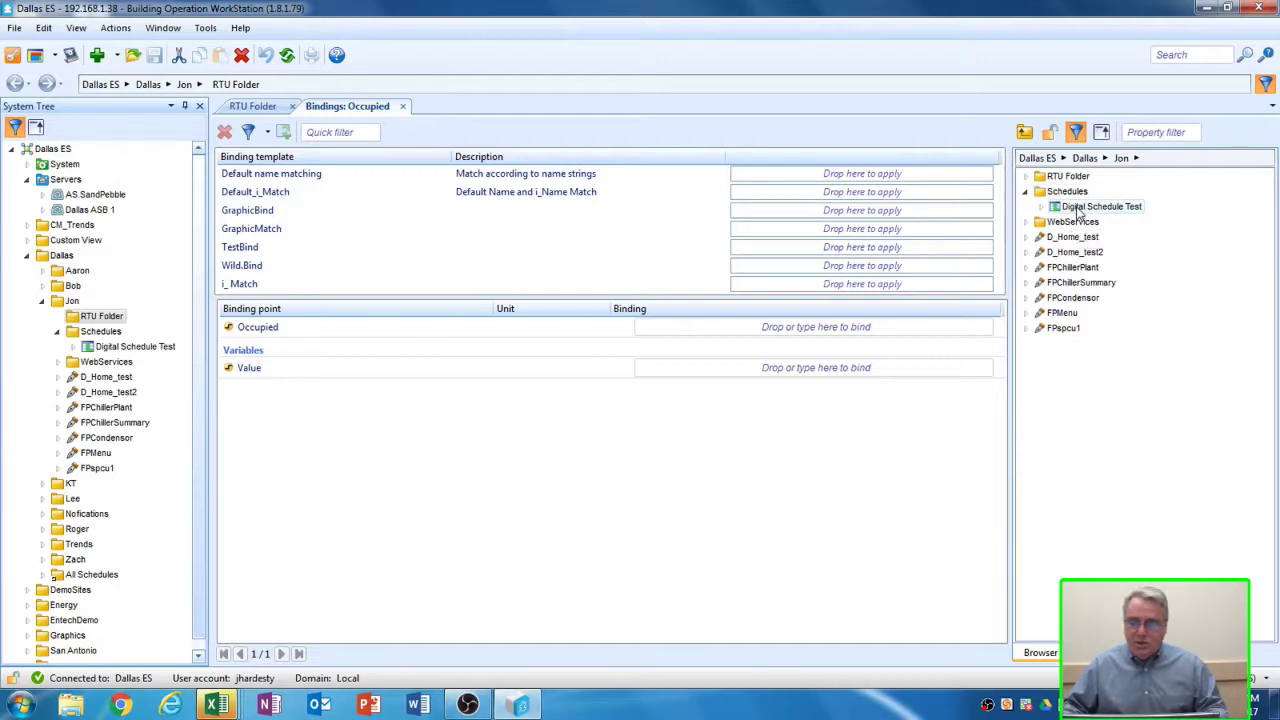
{"action": "left_click_drag", "start_coordinate": [1078, 210], "coordinate": [724, 372]}
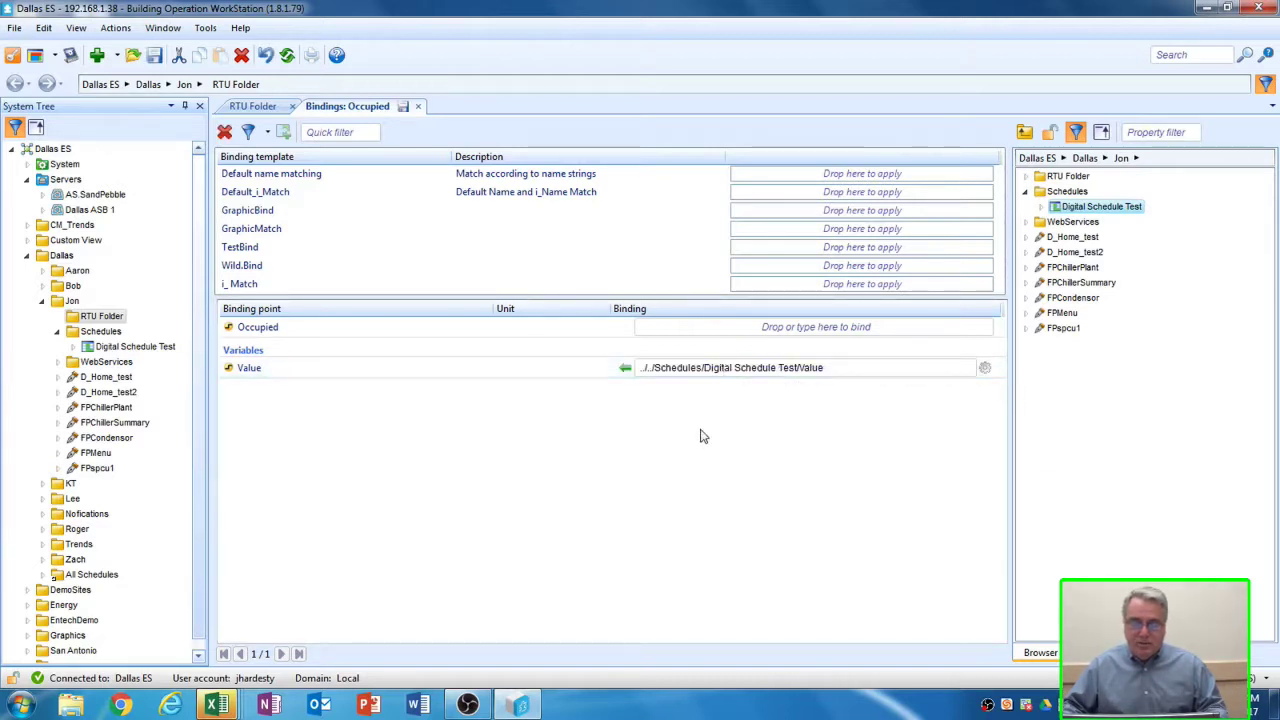
- Save the Occupied binding, close its tab, and show Occupied's properties with Value True
{"action": "left_click", "coordinate": [405, 108]}
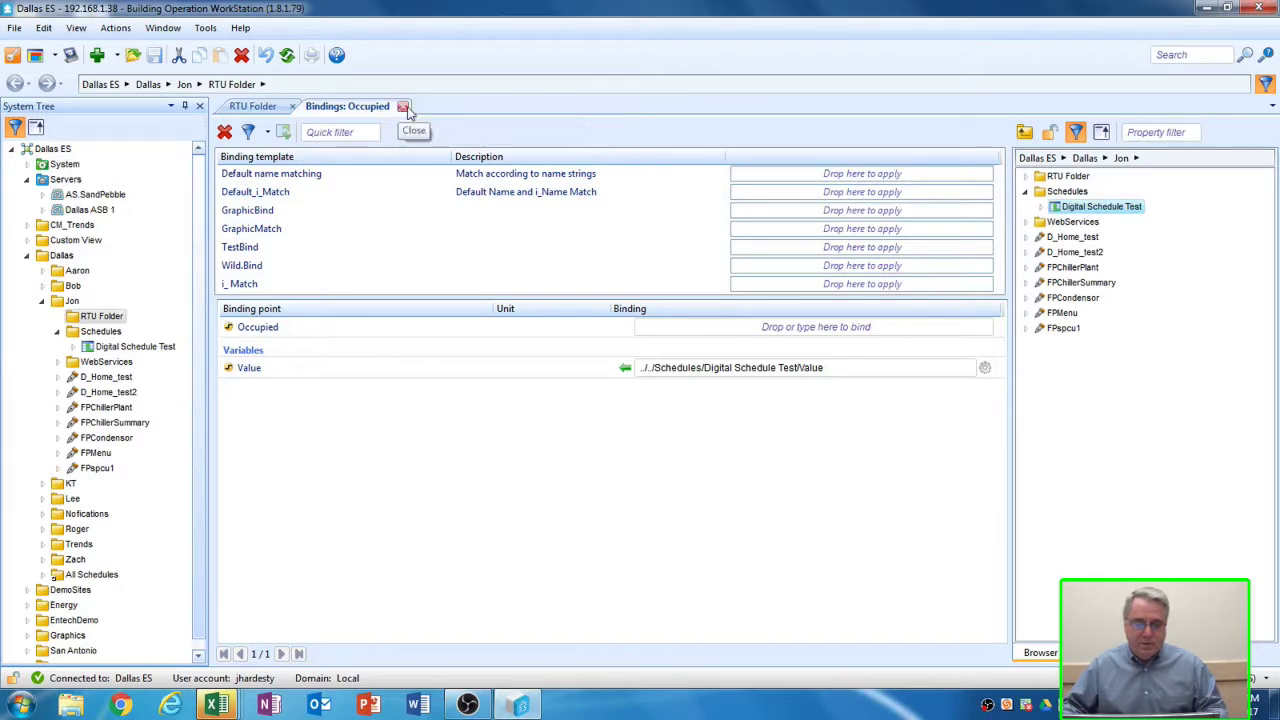
{"action": "left_click", "coordinate": [403, 107]}
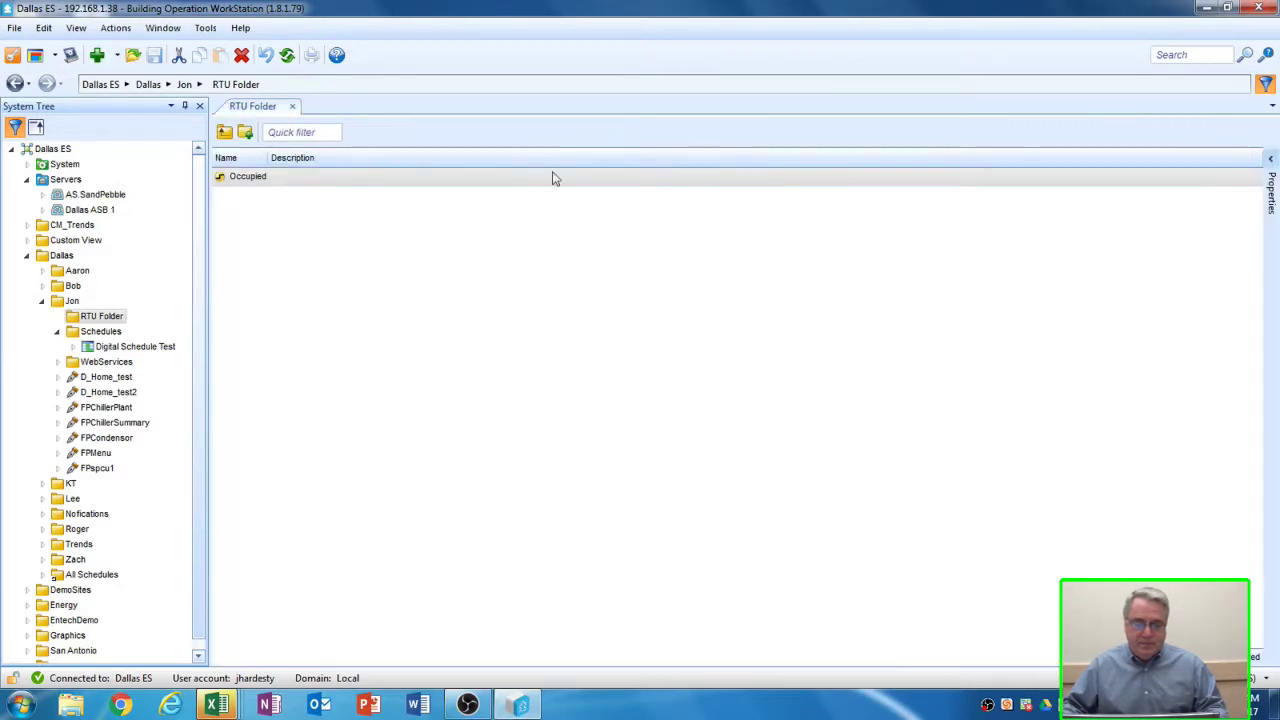
{"action": "mouse_move", "coordinate": [1266, 170]}
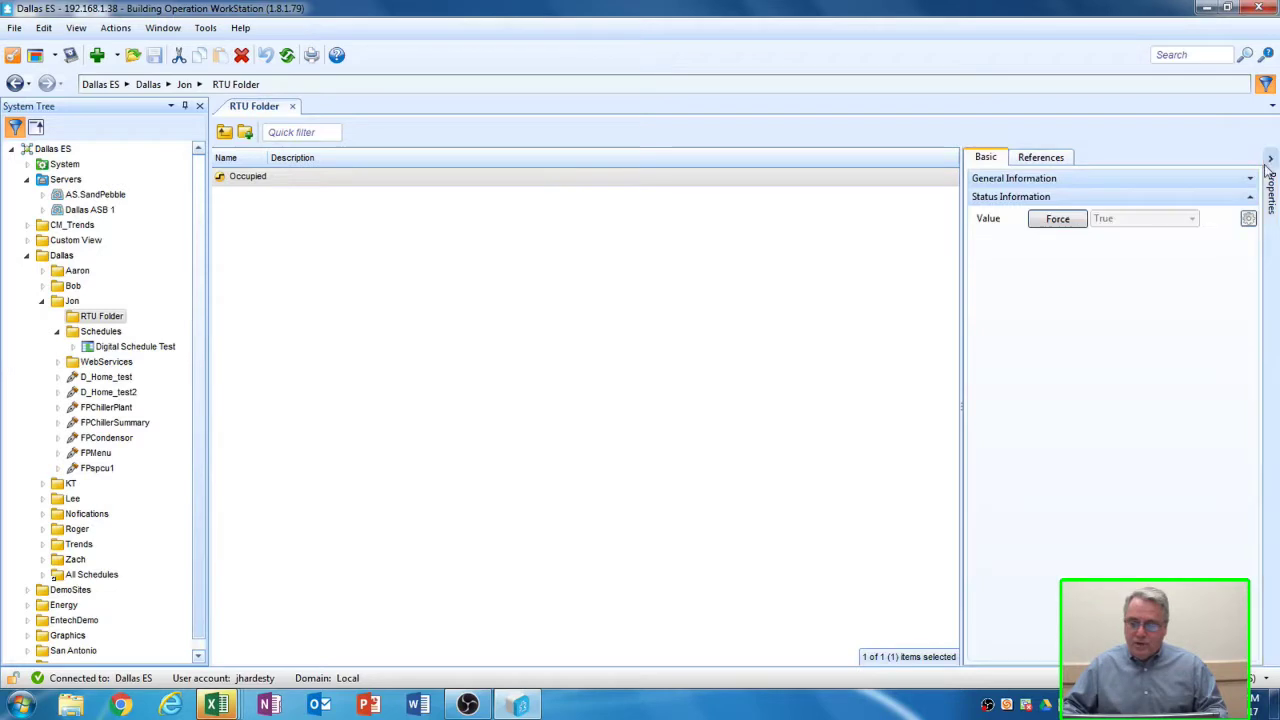